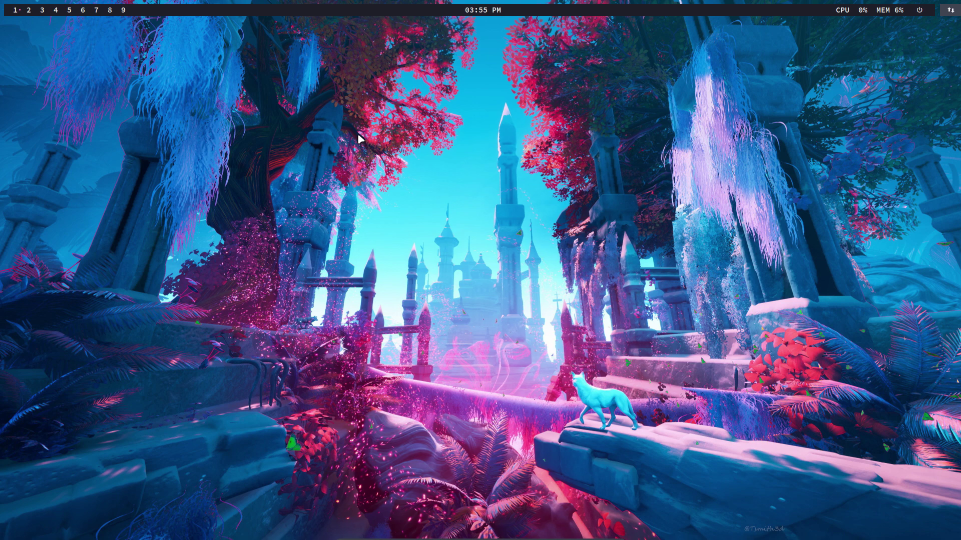
Open and close Alacritty, reopen urxvt, and highlight 'urxvt' and part of 'LeftWM' in its output
{"action": "key", "text": "super+Return"}
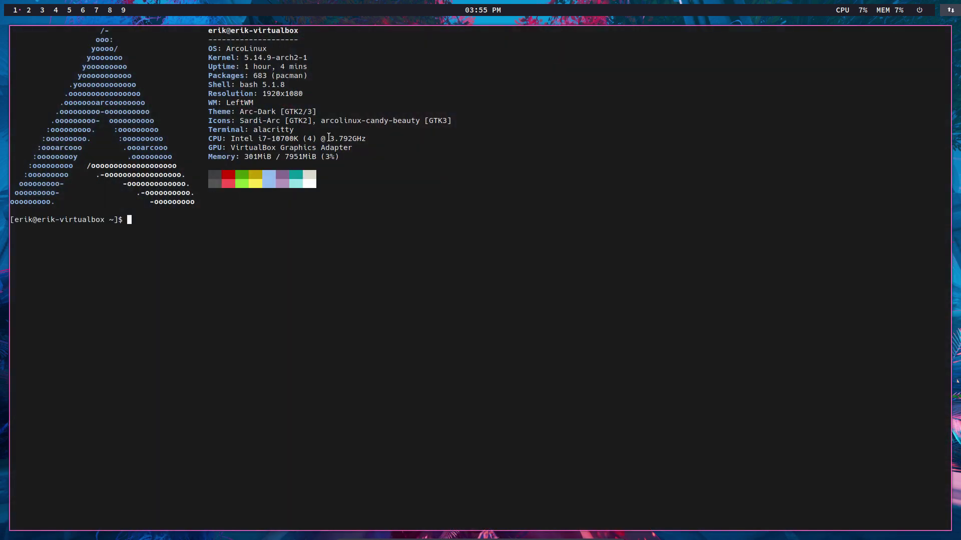
{"action": "key", "text": "super+shift+q"}
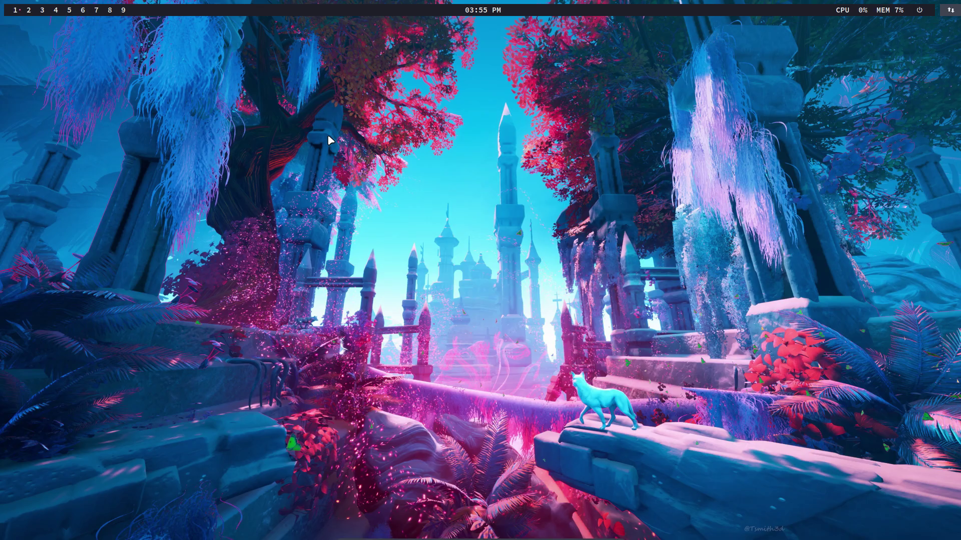
{"action": "key", "text": "super+Return"}
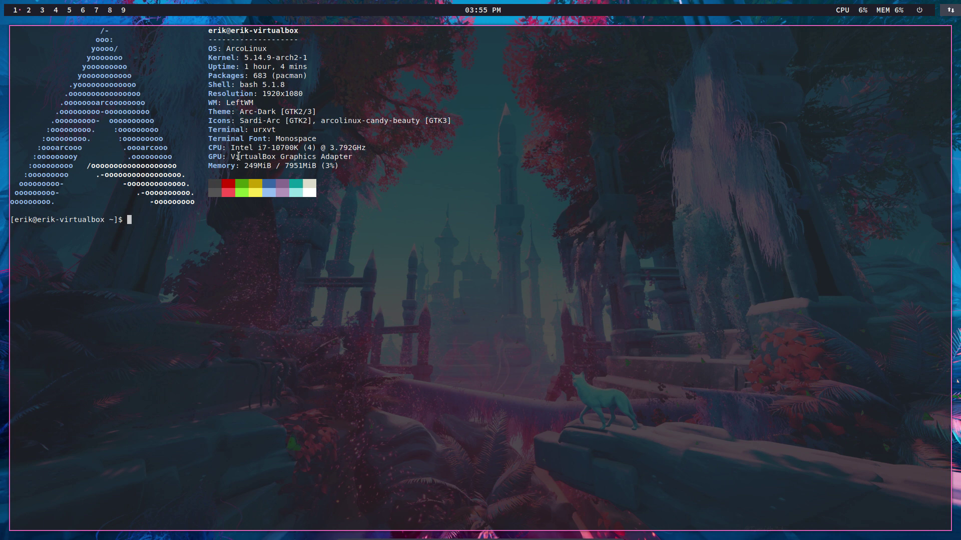
{"action": "double_click", "coordinate": [263, 129]}
{"action": "left_click_drag", "start_coordinate": [226, 102], "coordinate": [260, 110]}
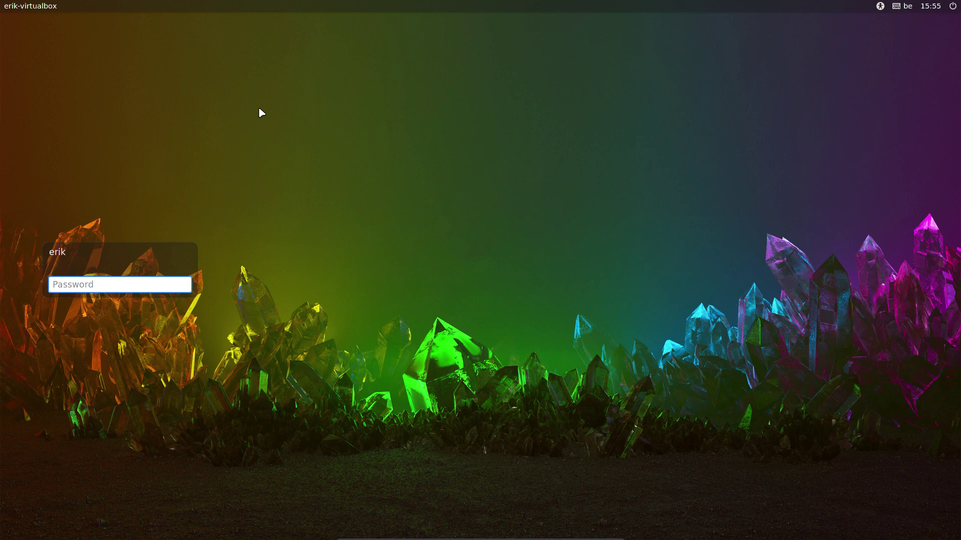
{"action": "type", "text": "••••"}
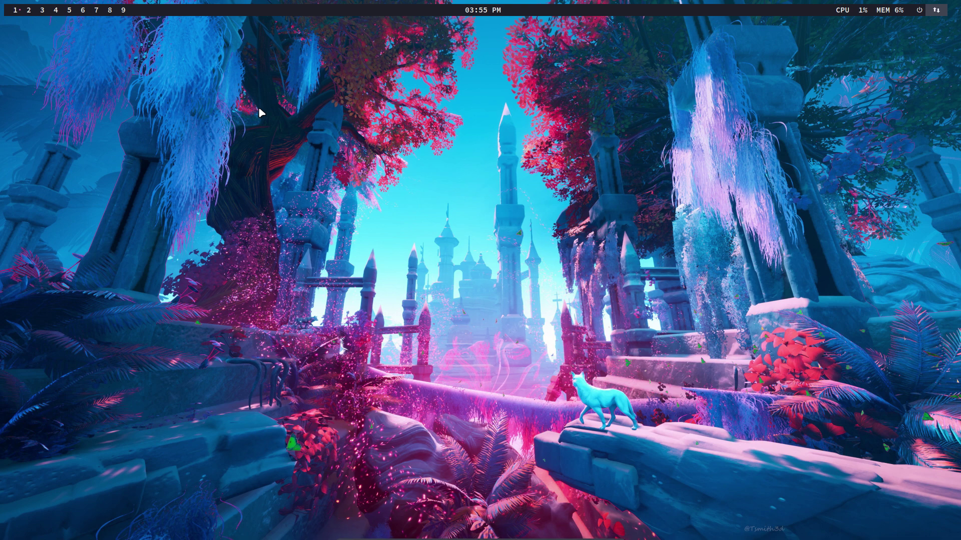
Open a urxvt terminal on the restored LeftWM desktop
{"action": "key", "text": "super+Return"}
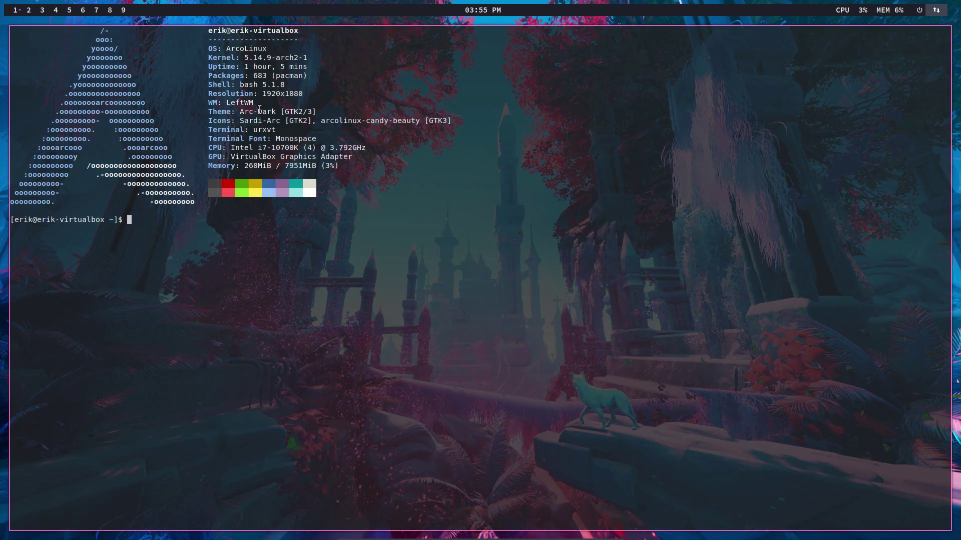
{"action": "type", "text": "rip"}
{"action": "key", "text": "Return"}
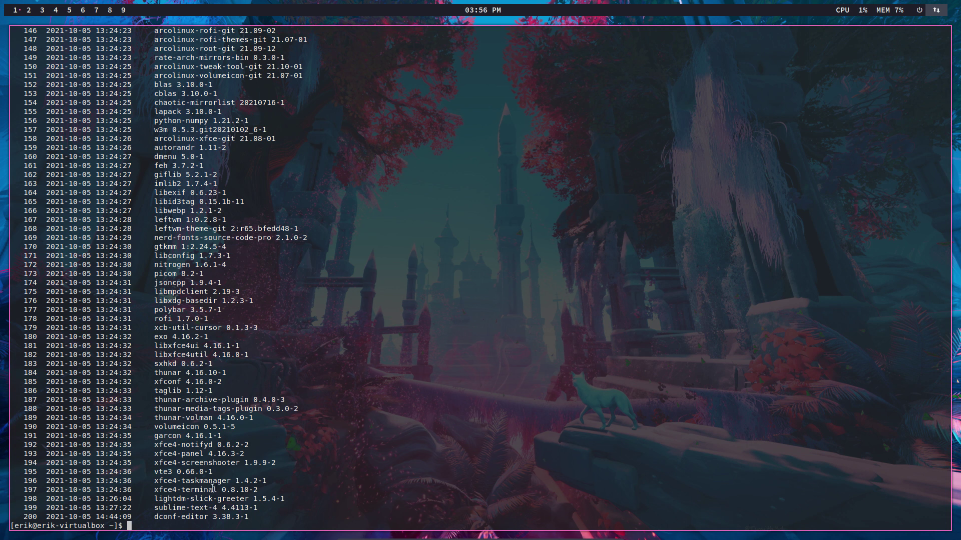
{"action": "left_click_drag", "start_coordinate": [155, 498], "coordinate": [249, 498]}
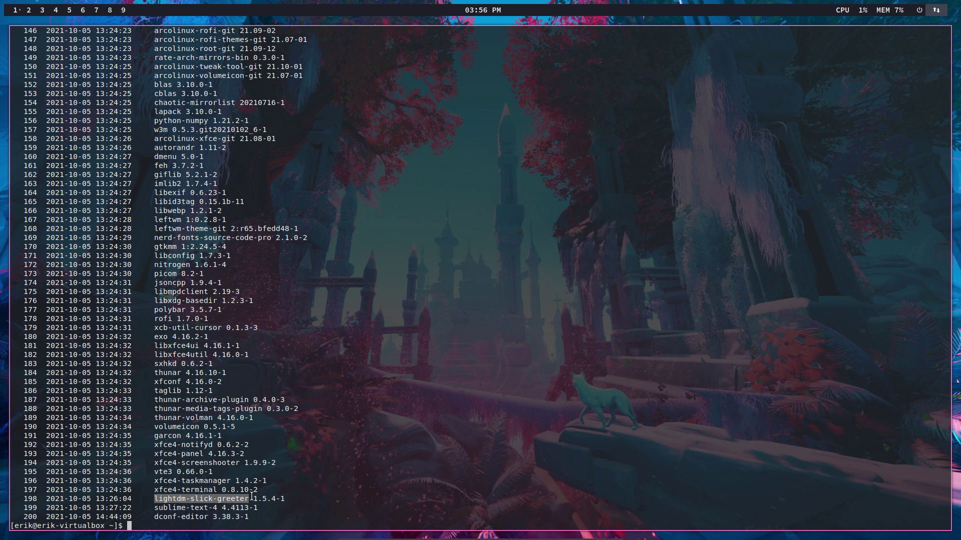
{"action": "left_click_drag", "start_coordinate": [162, 507], "coordinate": [205, 507]}
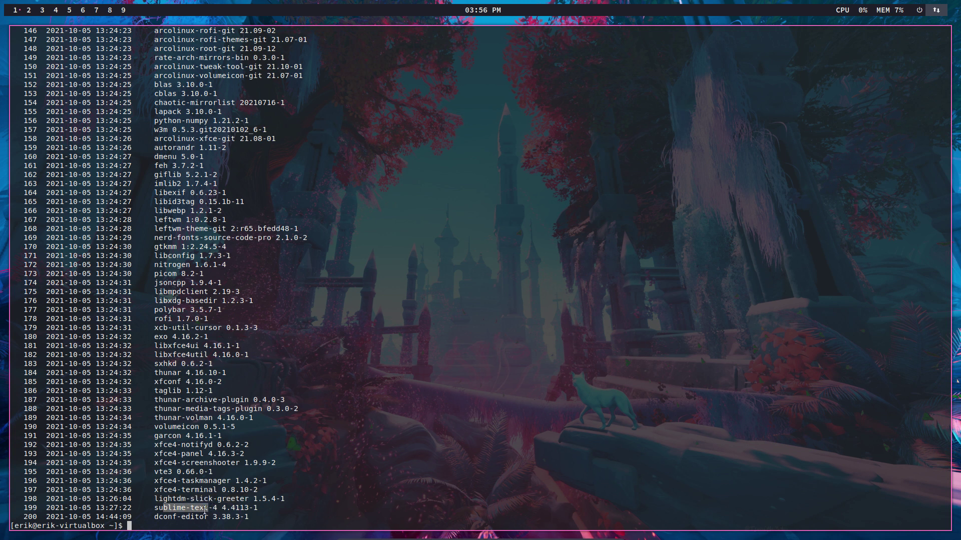
{"action": "mouse_move", "coordinate": [133, 516]}
{"action": "left_mouse_down"}
{"action": "mouse_move", "coordinate": [209, 517]}
{"action": "mouse_move", "coordinate": [155, 500]}
{"action": "left_mouse_up"}
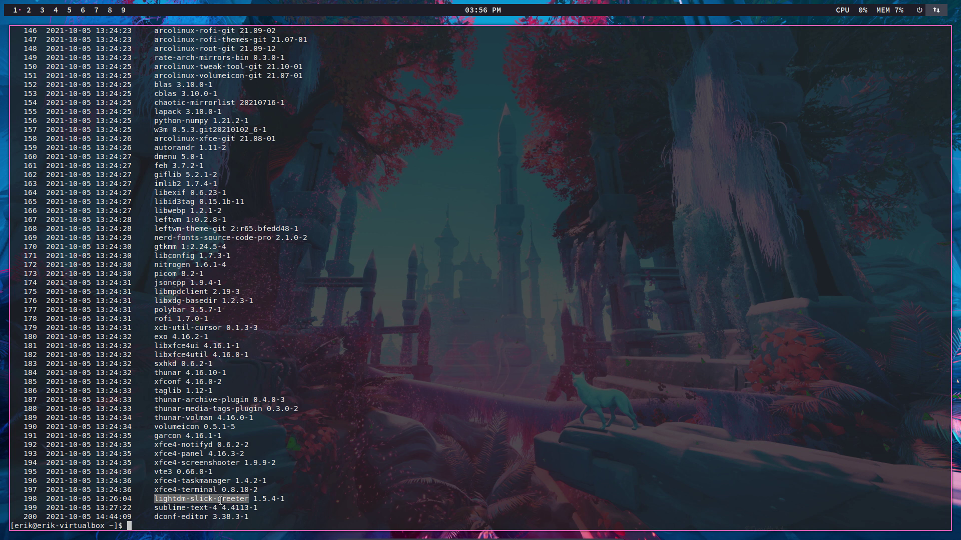
{"action": "type", "text": "to "}
{"action": "type", "text": "igh"}
{"action": "type", "text": "tdm"}
Switch to LightDM with tolightdm, then reinstall lightdm-slick-greeter via sudo pacman -S
{"action": "key", "text": "Return"}
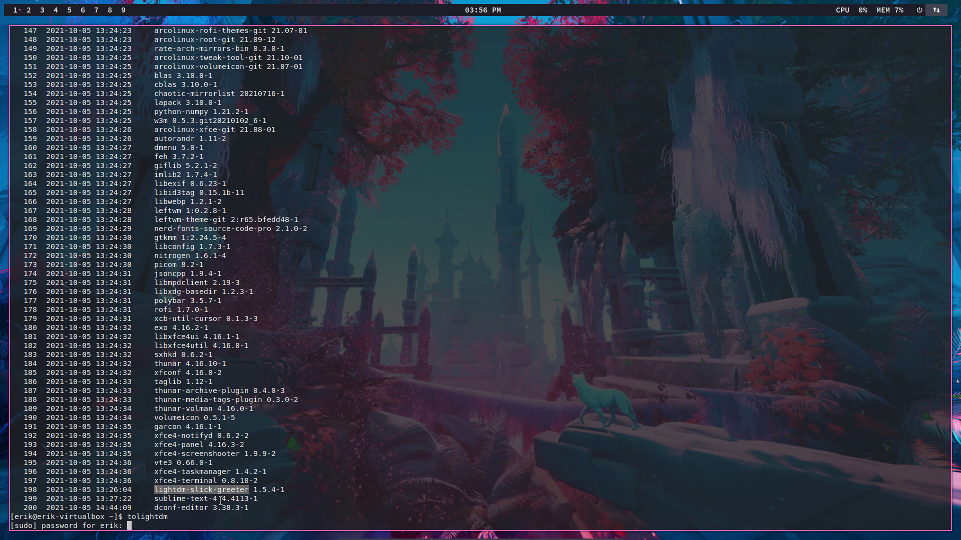
{"action": "key", "text": "Return"}
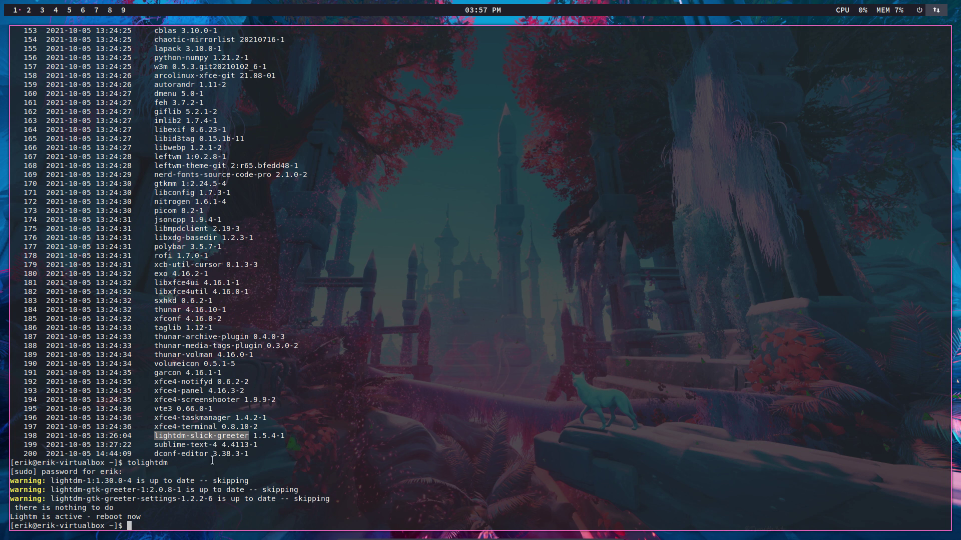
{"action": "left_click", "coordinate": [181, 501]}
{"action": "type", "text": "s"}
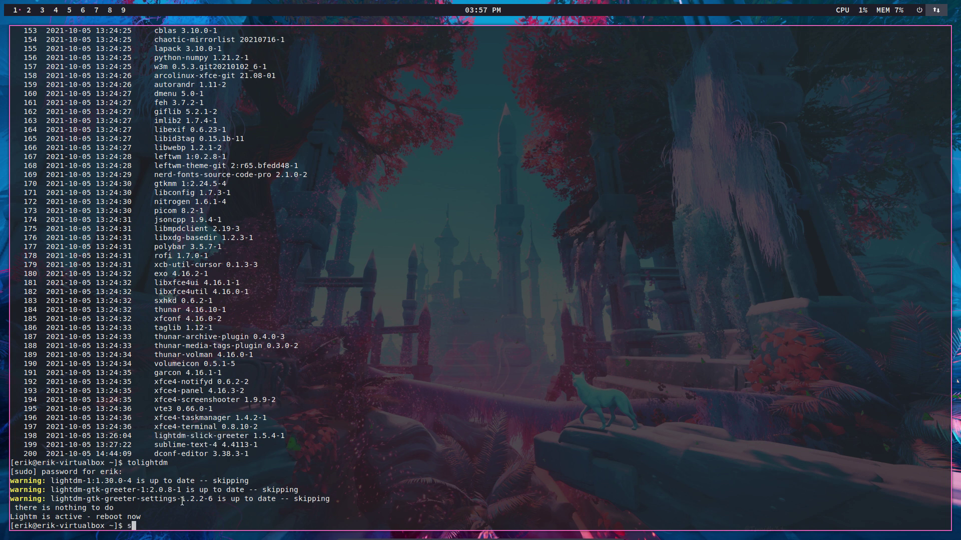
{"action": "type", "text": "udo pacman -S "}
{"action": "type", "text": "lightdm"}
{"action": "key", "text": "Tab"}
{"action": "key", "text": "Tab"}
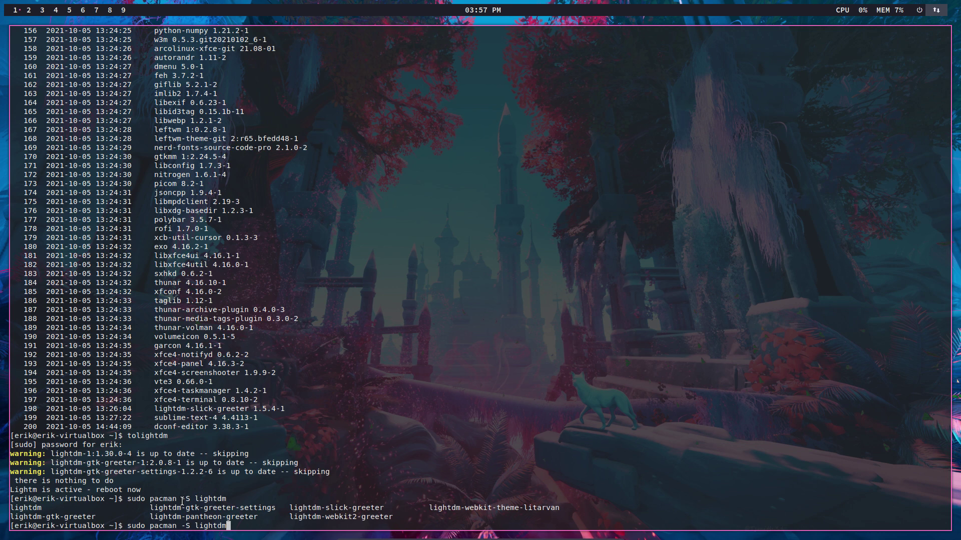
{"action": "type", "text": "-sl"}
{"action": "key", "text": "Tab"}
{"action": "key", "text": "Return"}
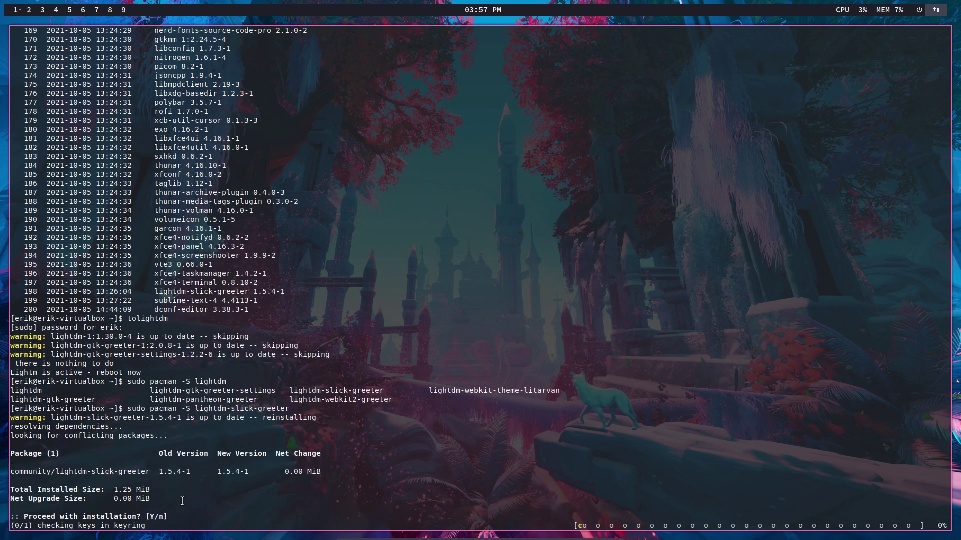
{"action": "key", "text": "Return"}
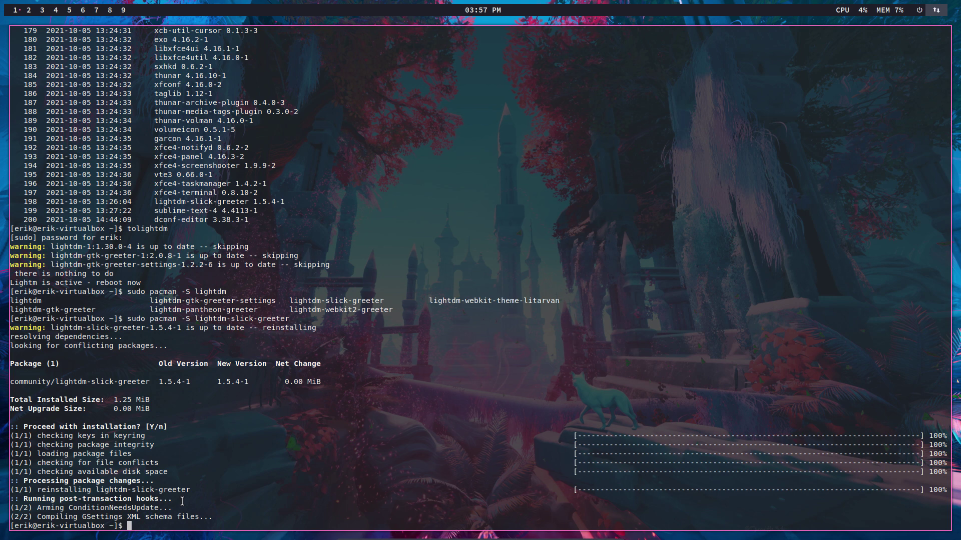
Close the terminal and open the etc folder from File System in Thunar
{"action": "key", "text": "ctrl+d"}
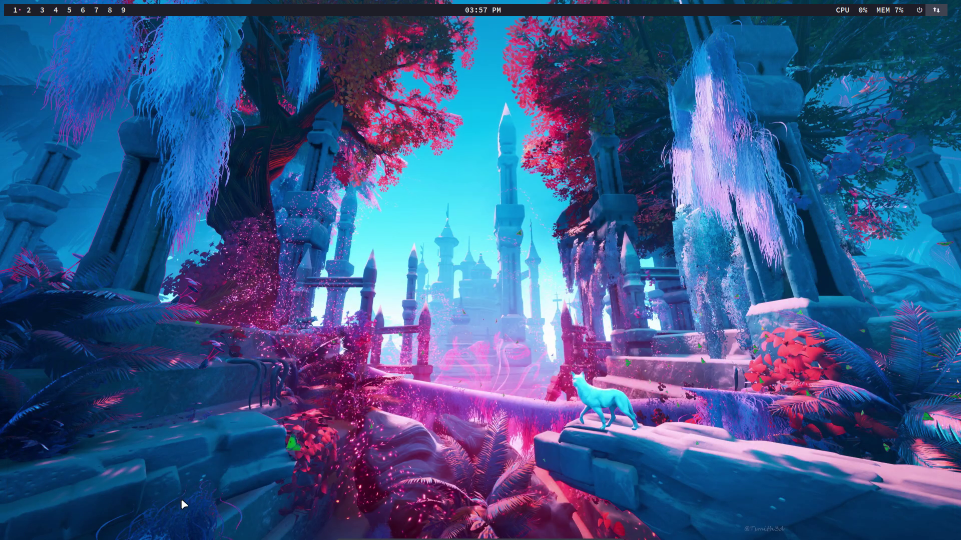
{"action": "key", "text": "super+shift+Return"}
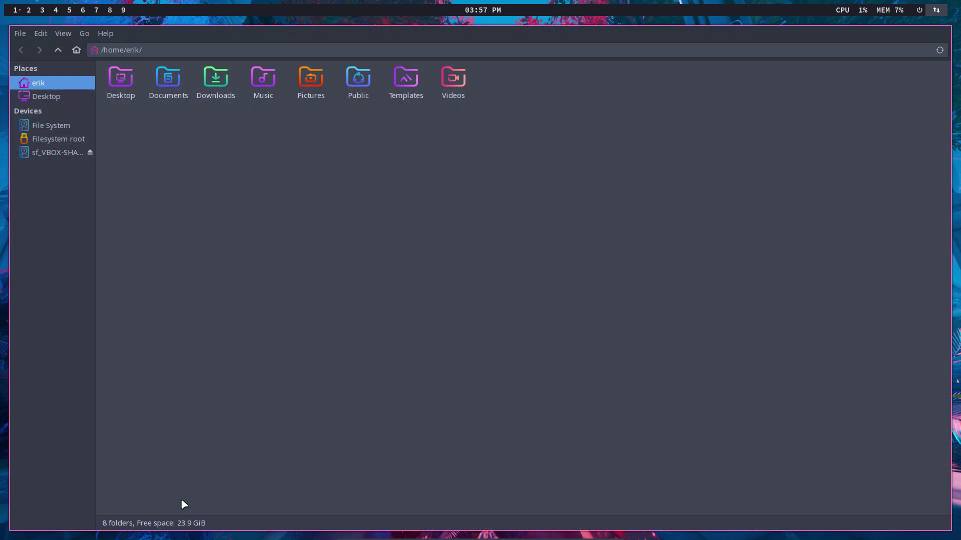
{"action": "left_click", "coordinate": [65, 125]}
{"action": "double_click", "coordinate": [230, 78]}
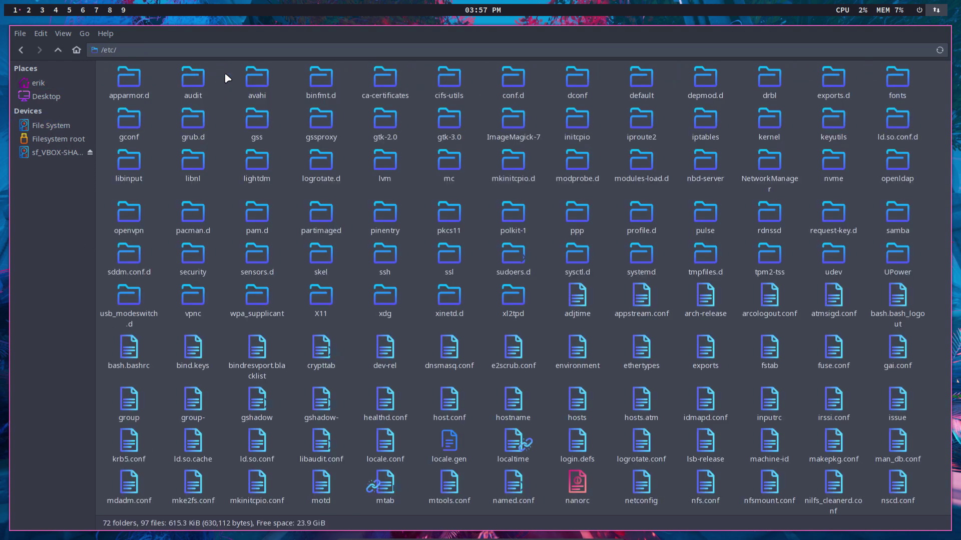
{"action": "type", "text": "ligh"}
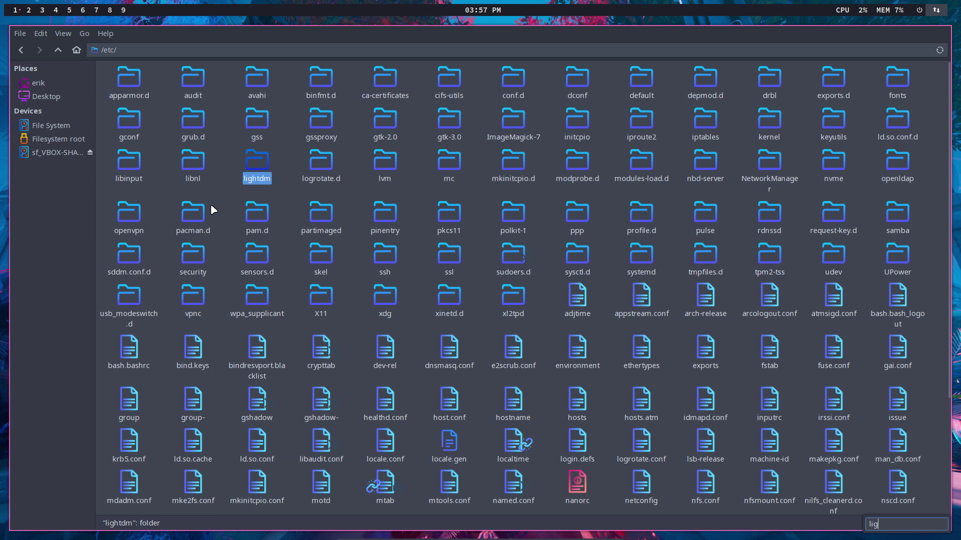
Enter the lightdm folder and bring up the context menu for lightdm.conf
{"action": "double_click", "coordinate": [257, 171]}
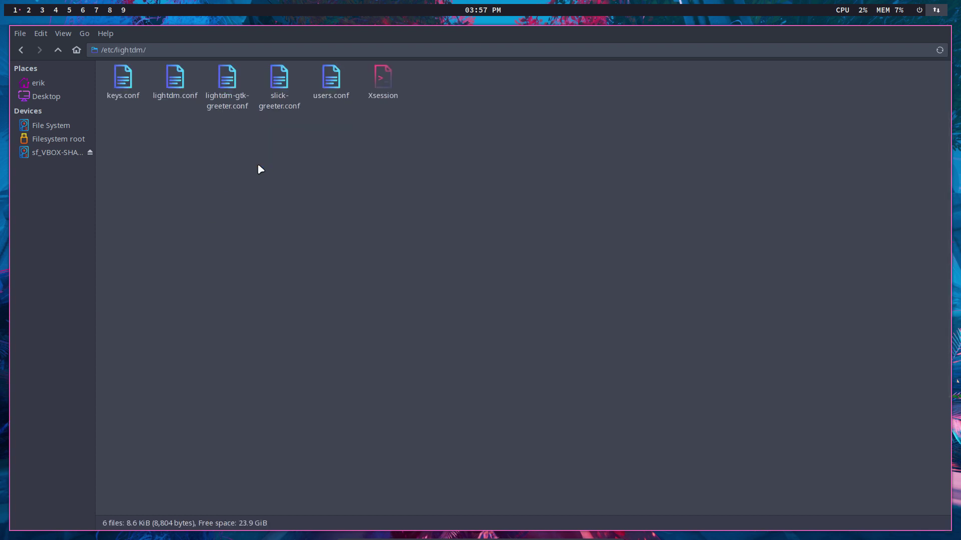
{"action": "left_click", "coordinate": [280, 82]}
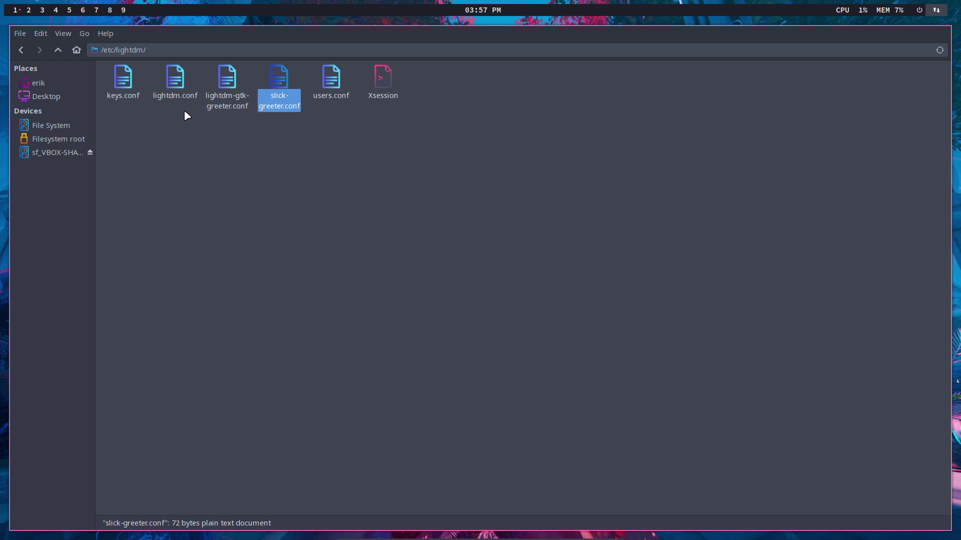
{"action": "left_click", "coordinate": [179, 82]}
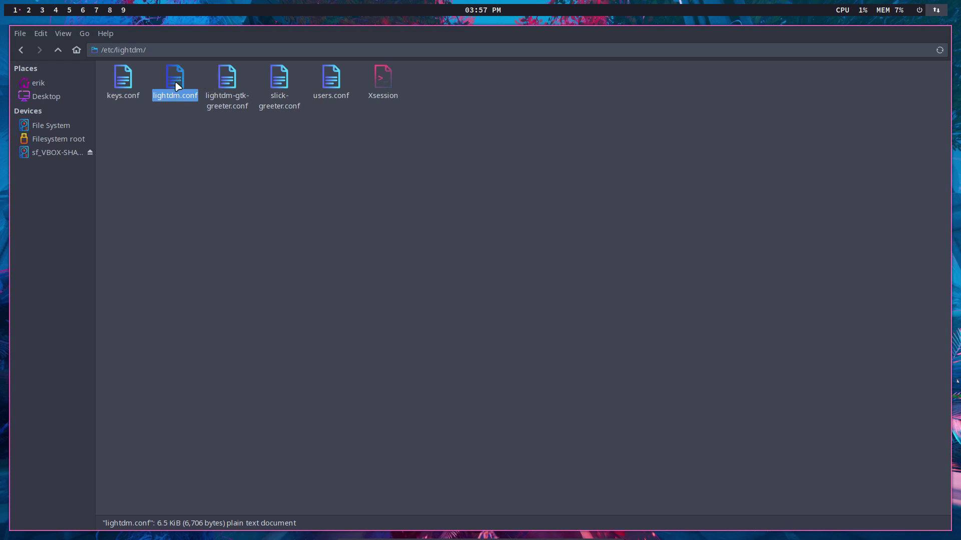
{"action": "right_click", "coordinate": [179, 86]}
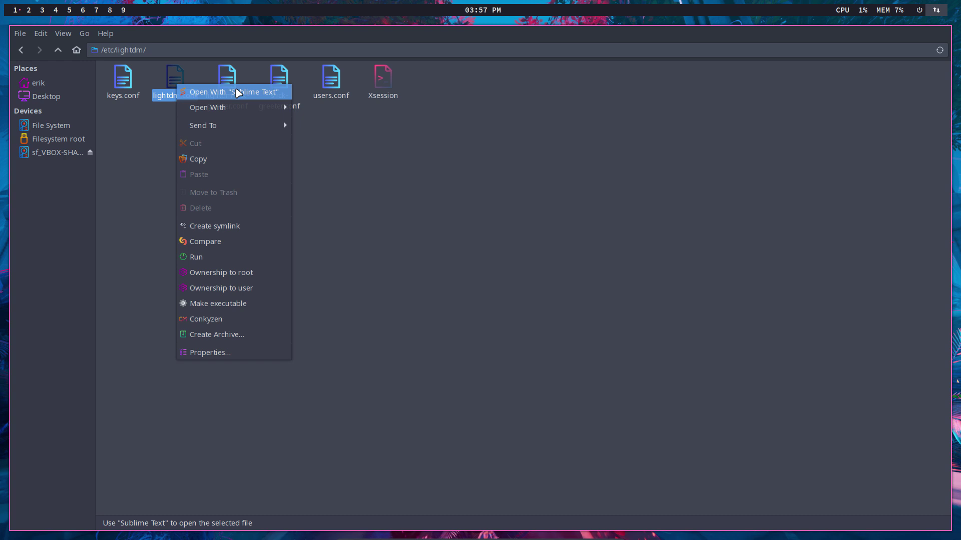
Open lightdm.conf in Sublime Text and inspect greeter-session=lightdm-slick-greeter on line 102
{"action": "left_click", "coordinate": [240, 92]}
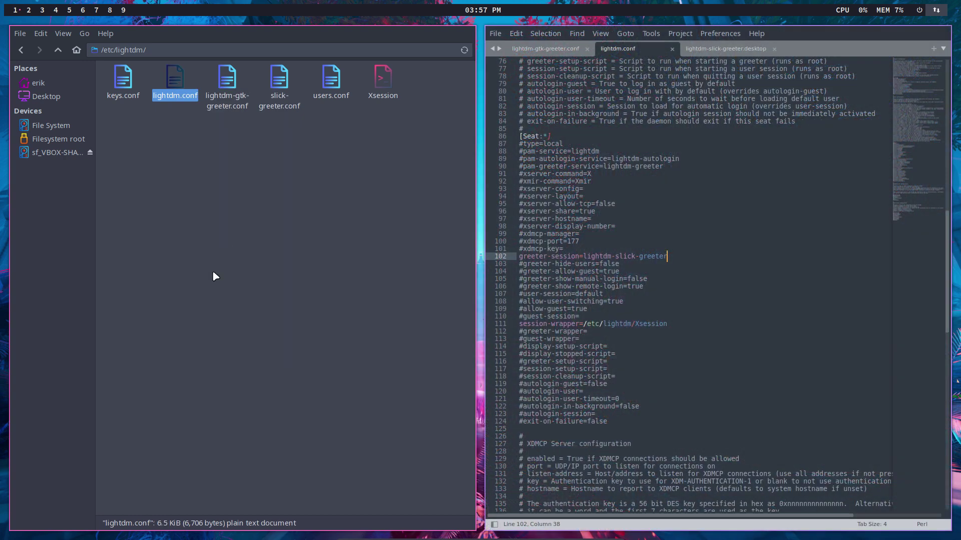
{"action": "left_click", "coordinate": [922, 524]}
{"action": "scroll", "coordinate": [818, 510], "scroll_direction": "down", "scroll_amount": 1}
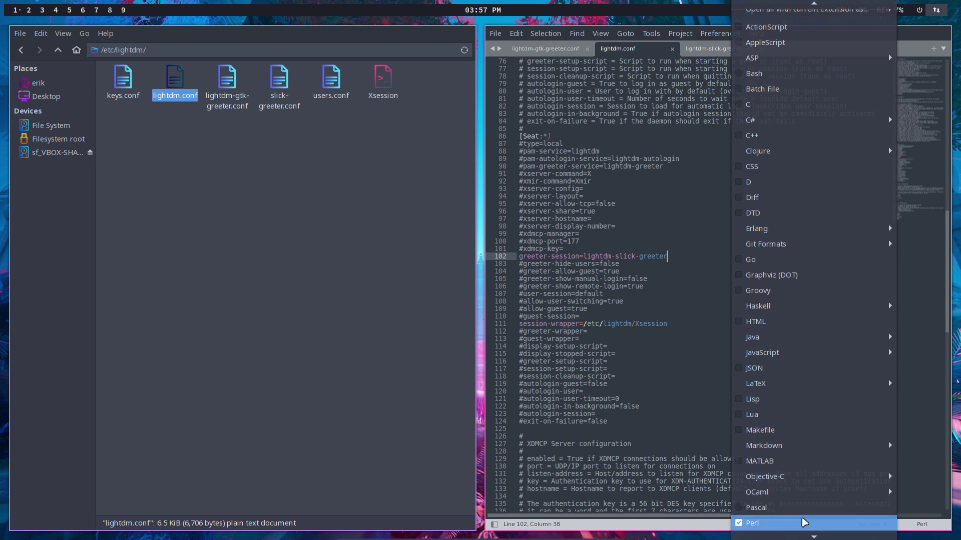
{"action": "left_click", "coordinate": [637, 220]}
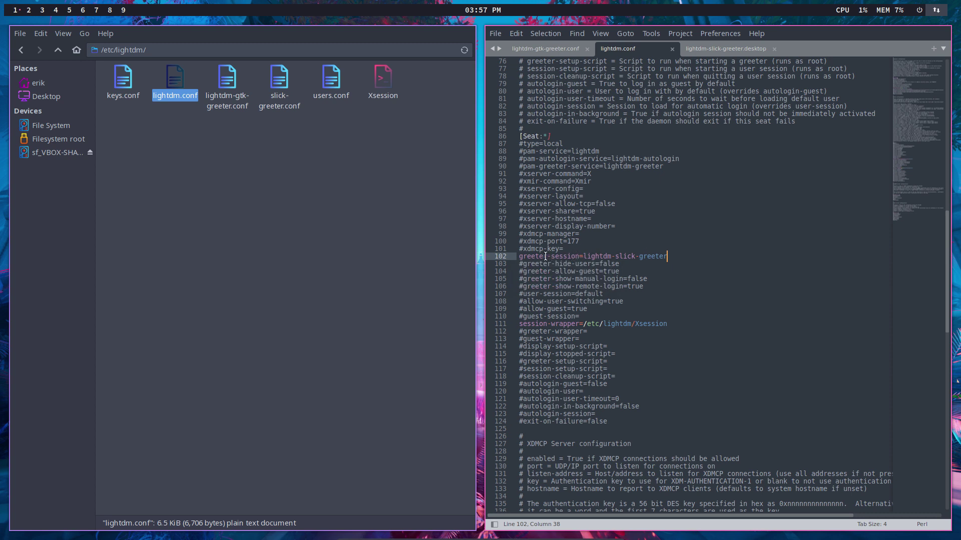
{"action": "left_click_drag", "start_coordinate": [581, 256], "coordinate": [519, 256]}
{"action": "scroll", "coordinate": [562, 259], "scroll_direction": "down", "scroll_amount": 2}
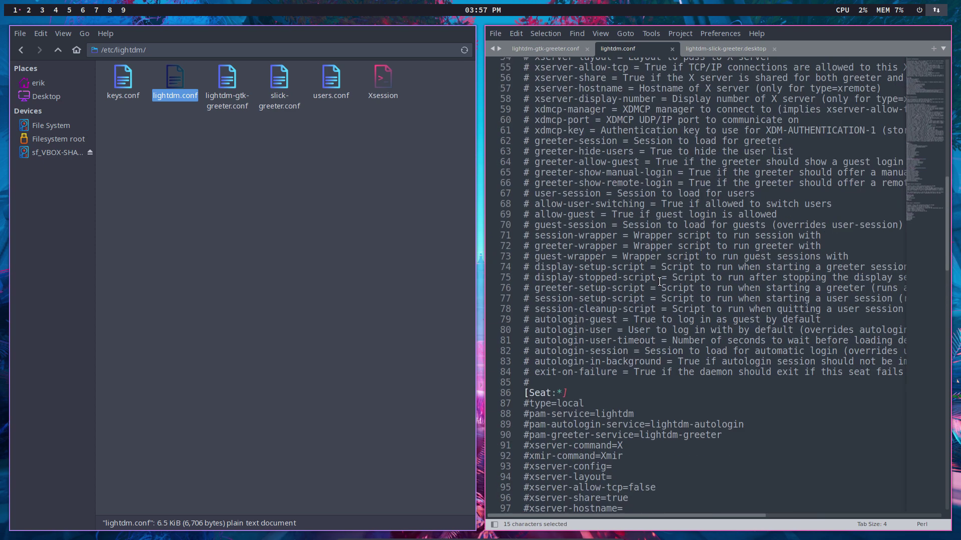
{"action": "scroll", "coordinate": [660, 282], "scroll_direction": "up", "scroll_amount": 4}
{"action": "scroll", "coordinate": [659, 281], "scroll_direction": "down", "scroll_amount": 1}
{"action": "left_click", "coordinate": [590, 154]}
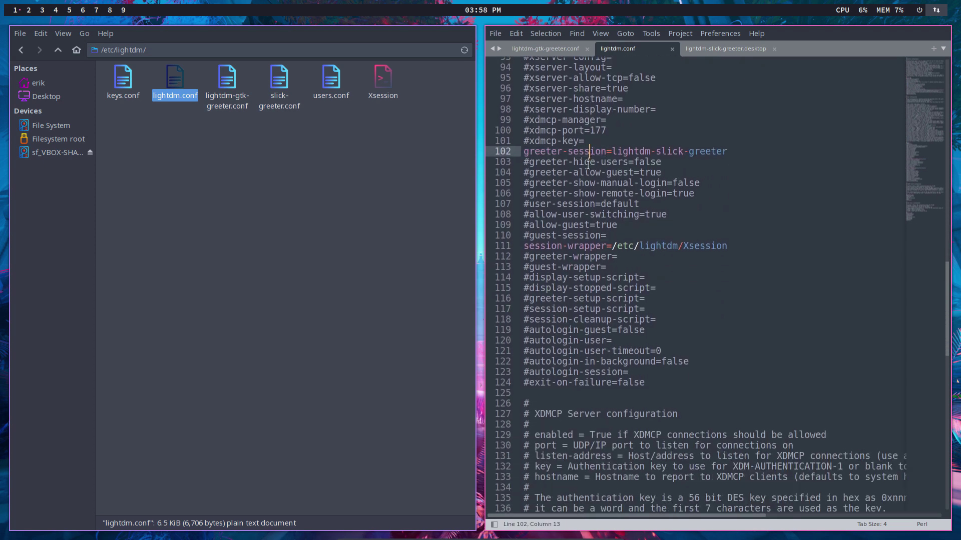
{"action": "left_click_drag", "start_coordinate": [612, 152], "coordinate": [728, 153]}
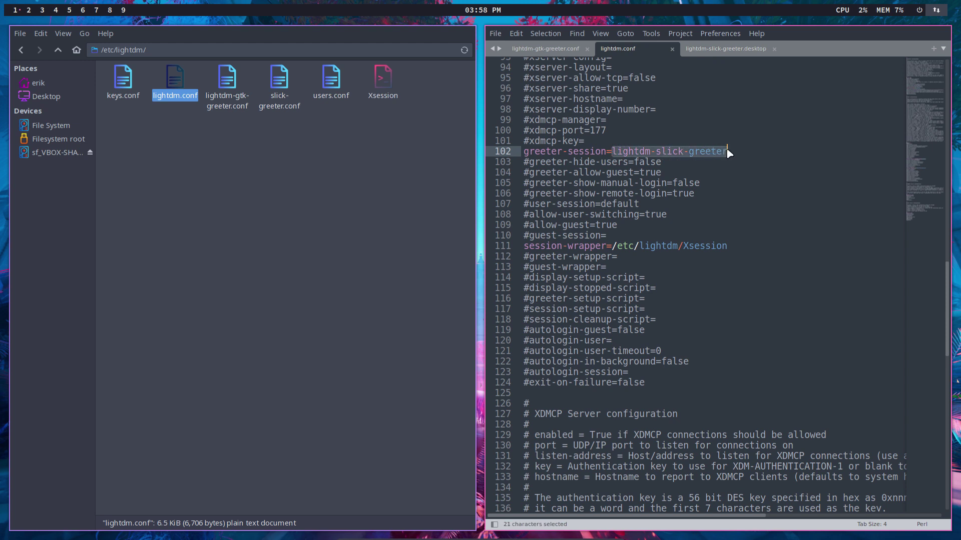
{"action": "left_click", "coordinate": [650, 154]}
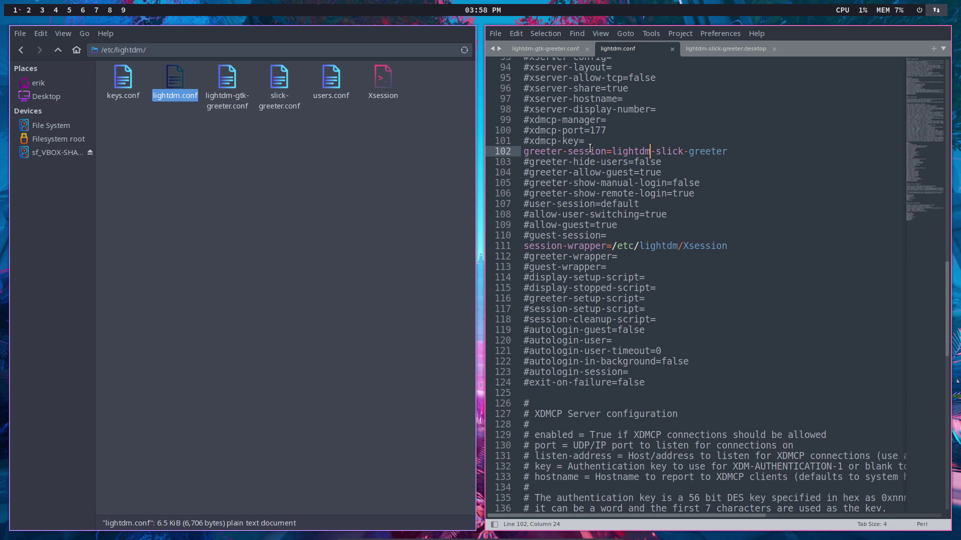
Save lightdm.conf with the password, close lightdm-slick-greeter.desktop, and open slick-greeter.conf
{"action": "key", "text": "ctrl+s"}
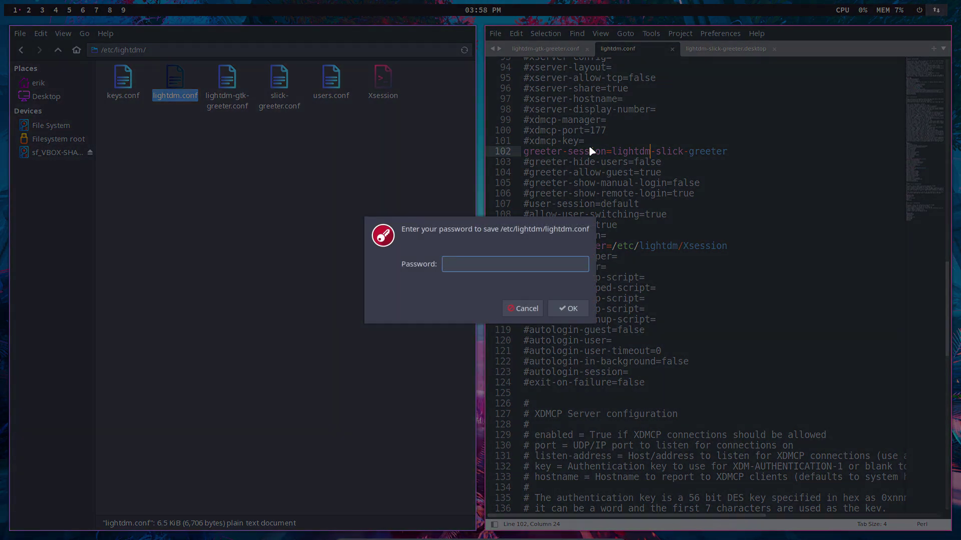
{"action": "type", "text": "***"}
{"action": "key", "text": "Return"}
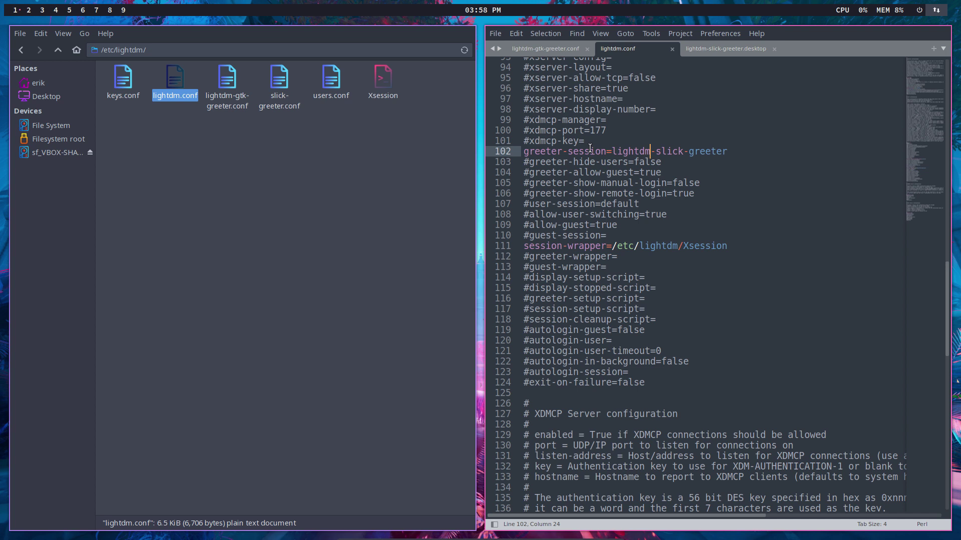
{"action": "left_click", "coordinate": [277, 85]}
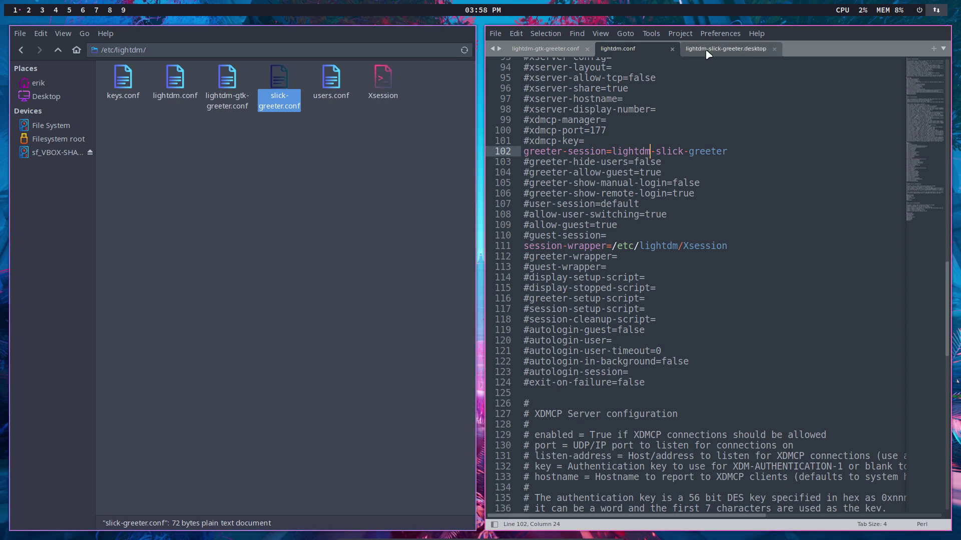
{"action": "left_click", "coordinate": [725, 48]}
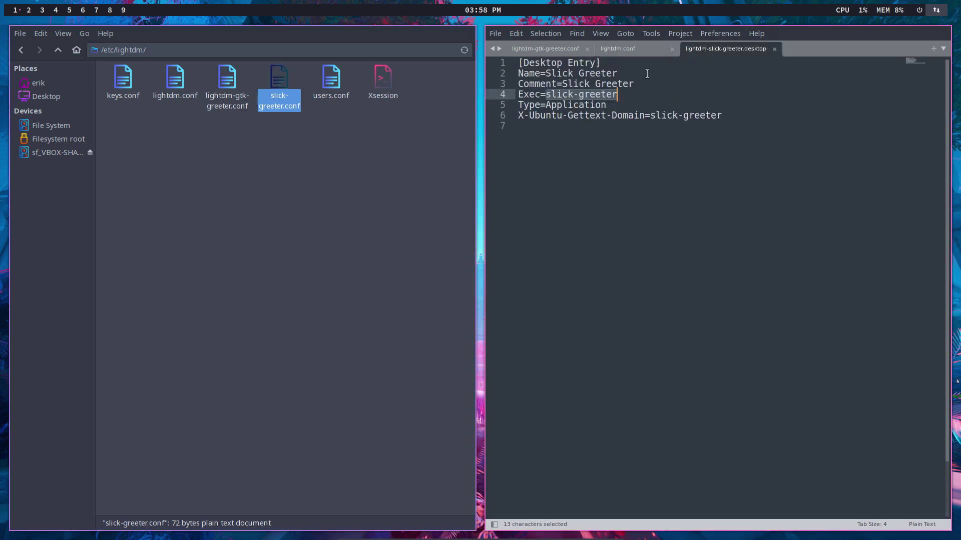
{"action": "left_click", "coordinate": [773, 49]}
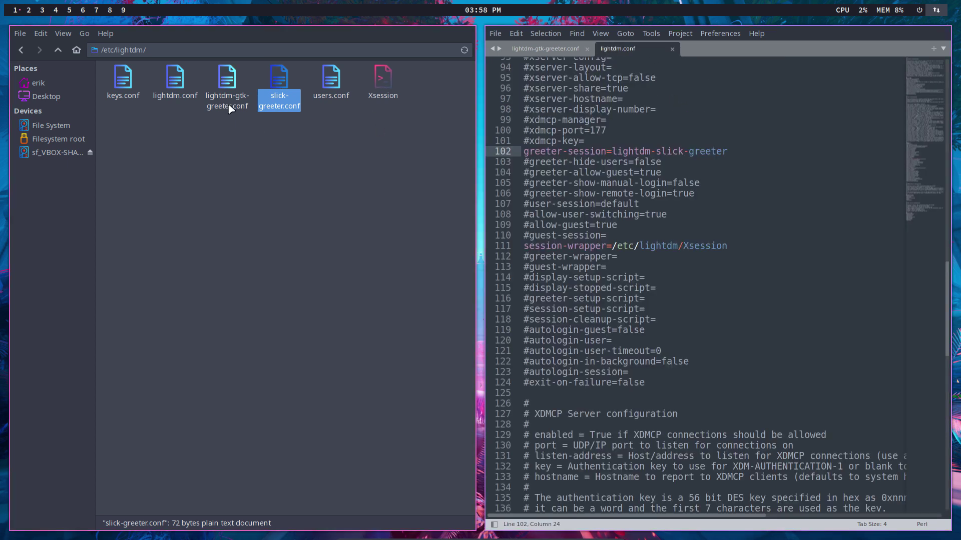
{"action": "double_click", "coordinate": [279, 80]}
{"action": "left_click_drag", "start_coordinate": [875, 73], "coordinate": [508, 61]}
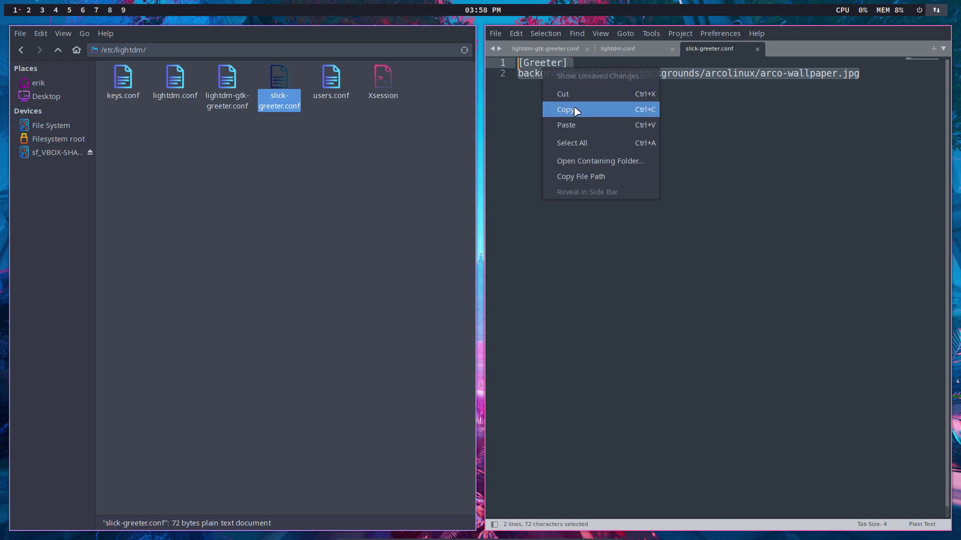
Copy the 72-character [Greeter] and background lines, then quit Sublime Text
{"action": "left_click", "coordinate": [571, 109]}
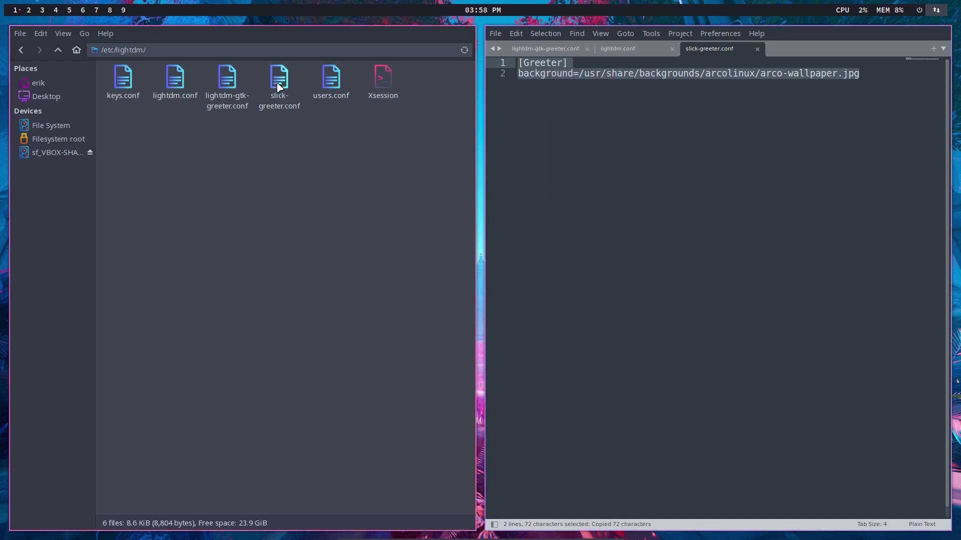
{"action": "left_click", "coordinate": [665, 139]}
{"action": "key", "text": "super+q"}
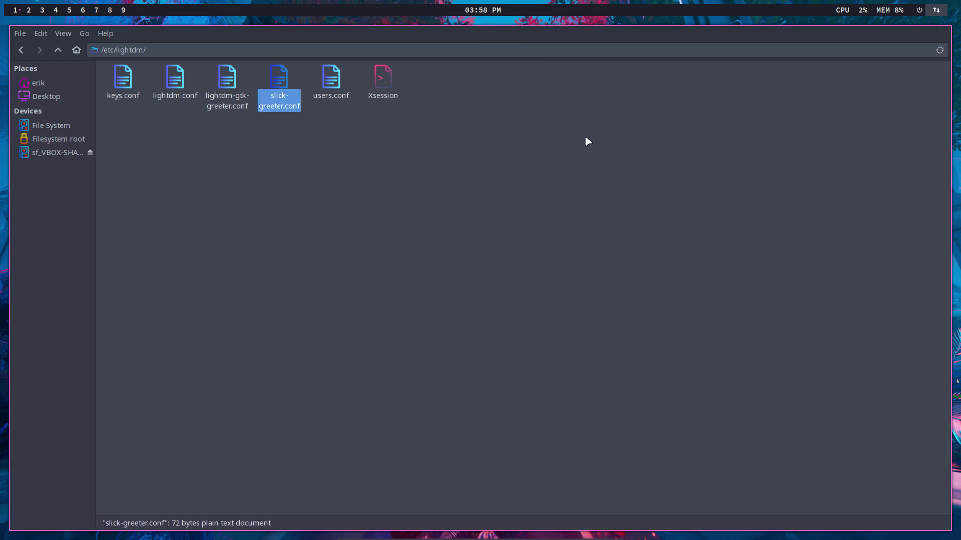
Reopen /etc/lightdm as root in Thunar, authenticating with the password
{"action": "right_click", "coordinate": [337, 151]}
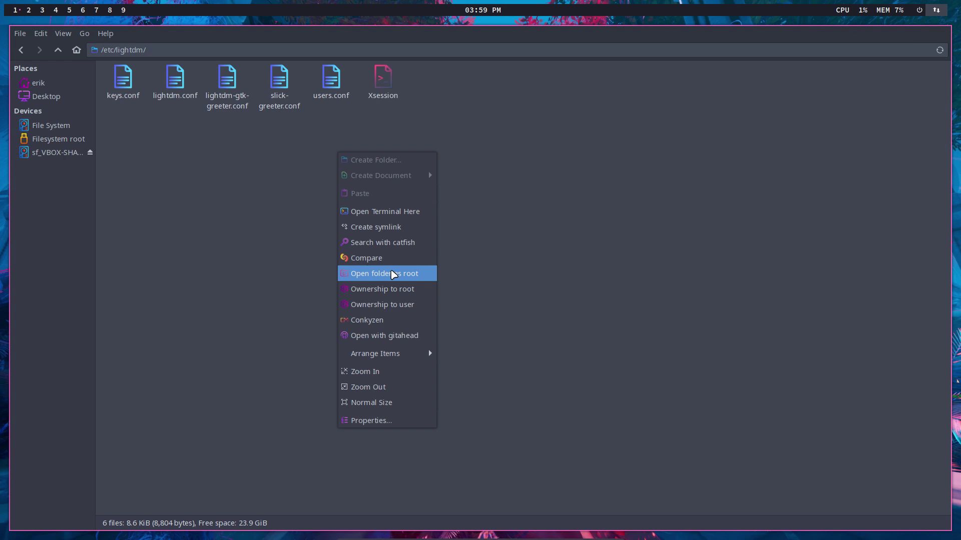
{"action": "left_click", "coordinate": [393, 275]}
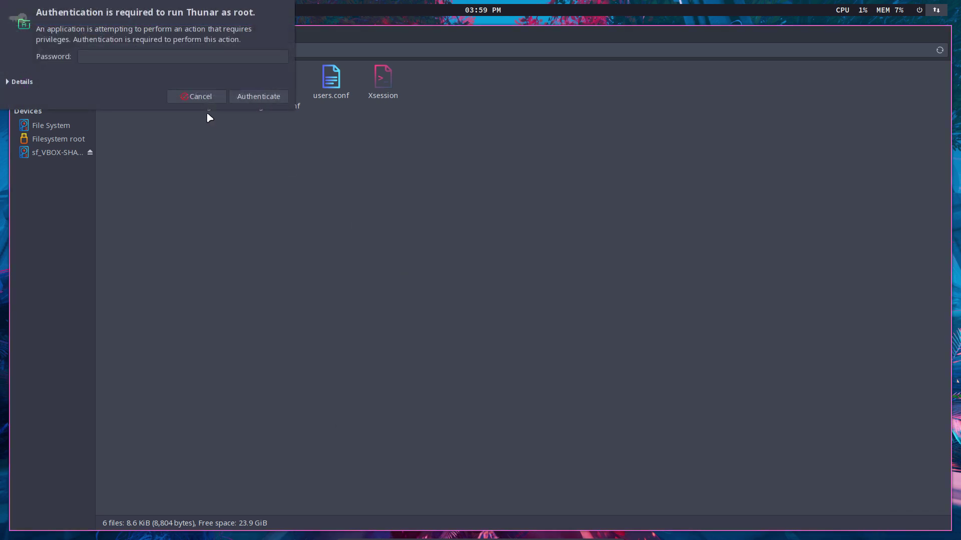
{"action": "left_click", "coordinate": [133, 59]}
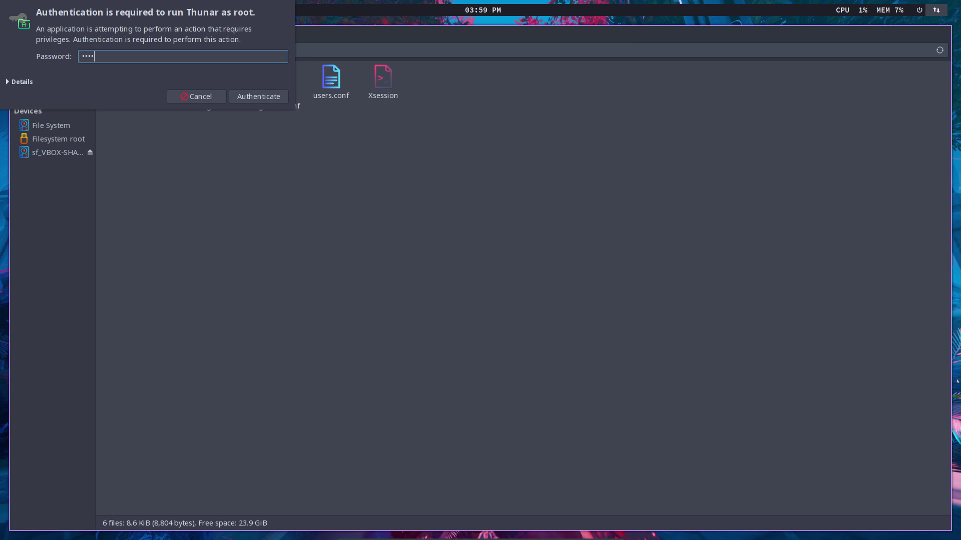
{"action": "key", "text": "BackSpace"}
{"action": "key", "text": "BackSpace"}
{"action": "key", "text": "BackSpace"}
{"action": "key", "text": "Return"}
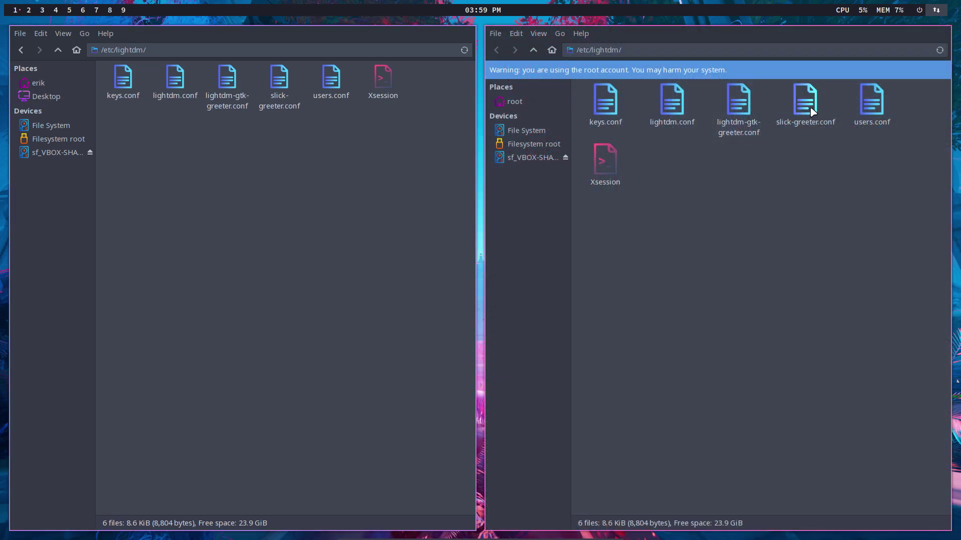
Permanently delete slick-greeter.conf with Shift+Delete and confirm
{"action": "left_click", "coordinate": [805, 106]}
{"action": "key", "text": "shift+Delete"}
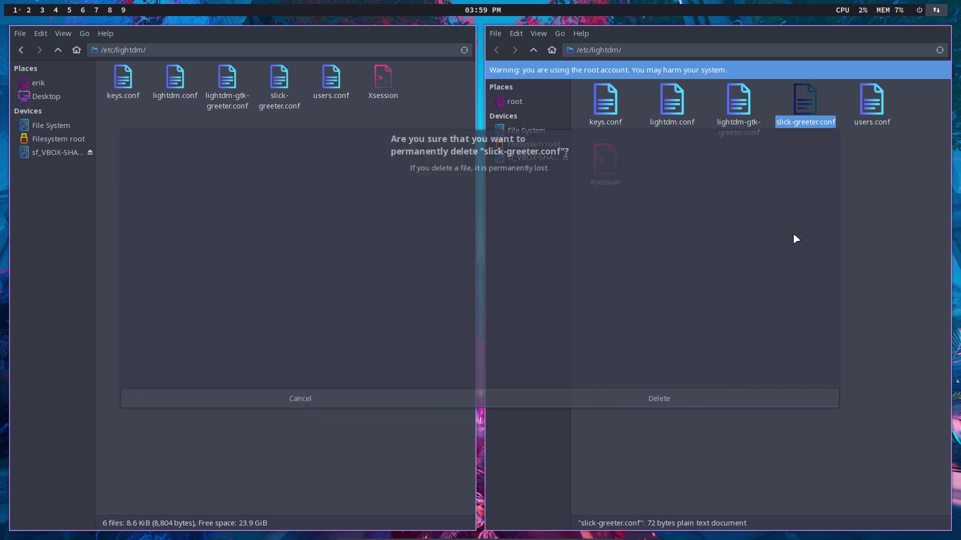
{"action": "left_click", "coordinate": [699, 397]}
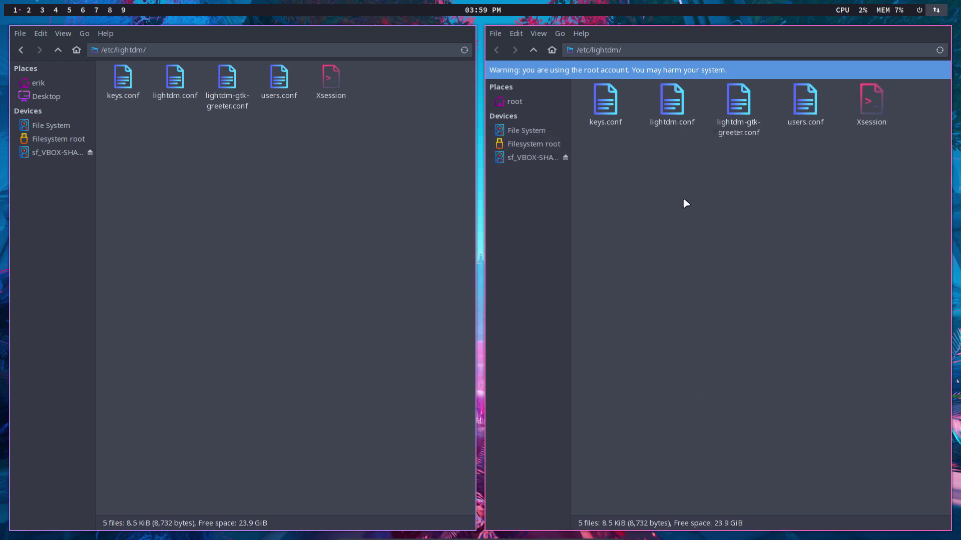
Create an empty file named slick-greeter.conf from the root window's context menu
{"action": "right_click", "coordinate": [682, 183]}
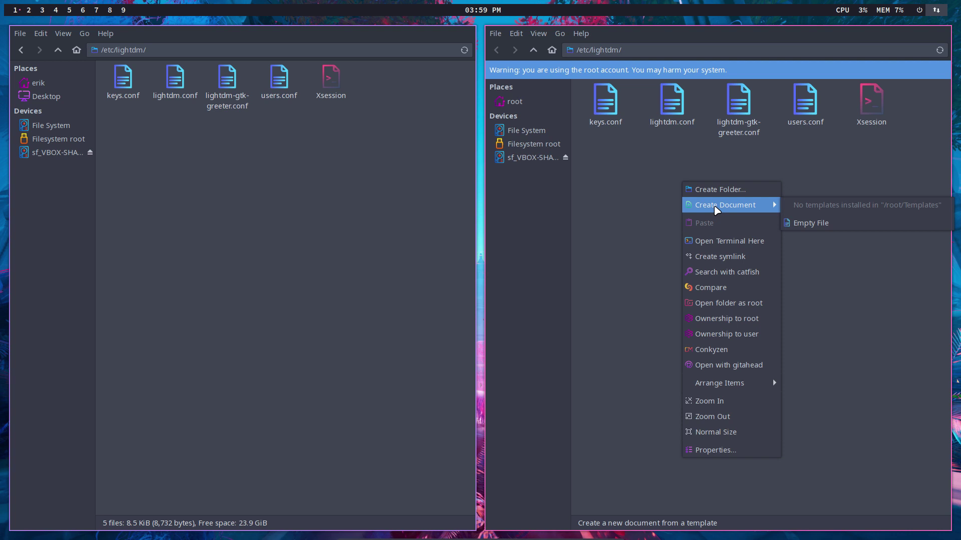
{"action": "mouse_move", "coordinate": [725, 205]}
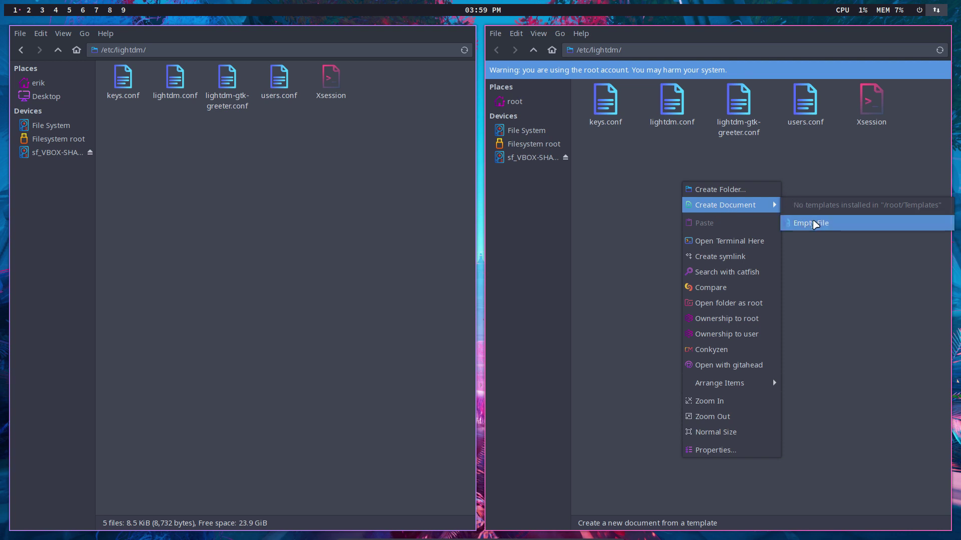
{"action": "left_click", "coordinate": [814, 223]}
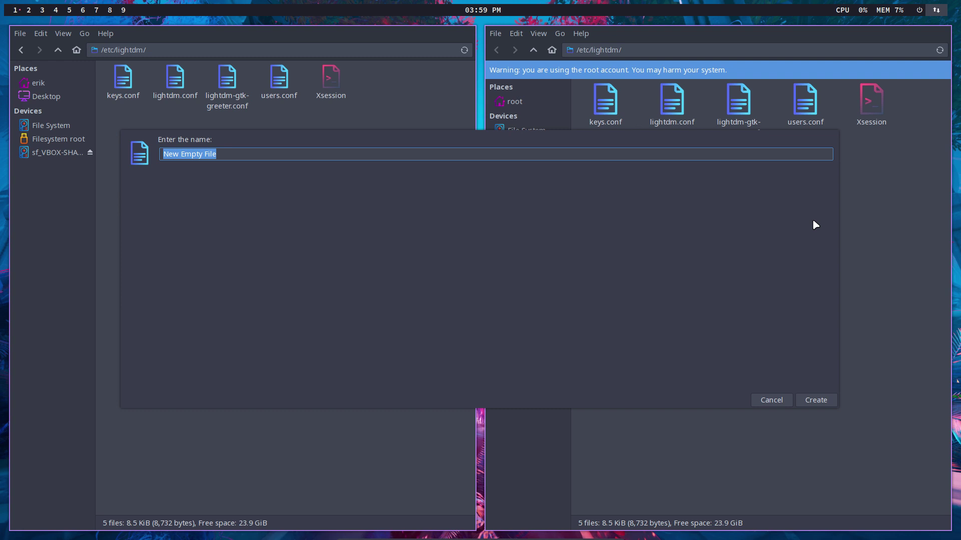
{"action": "type", "text": "sslick"}
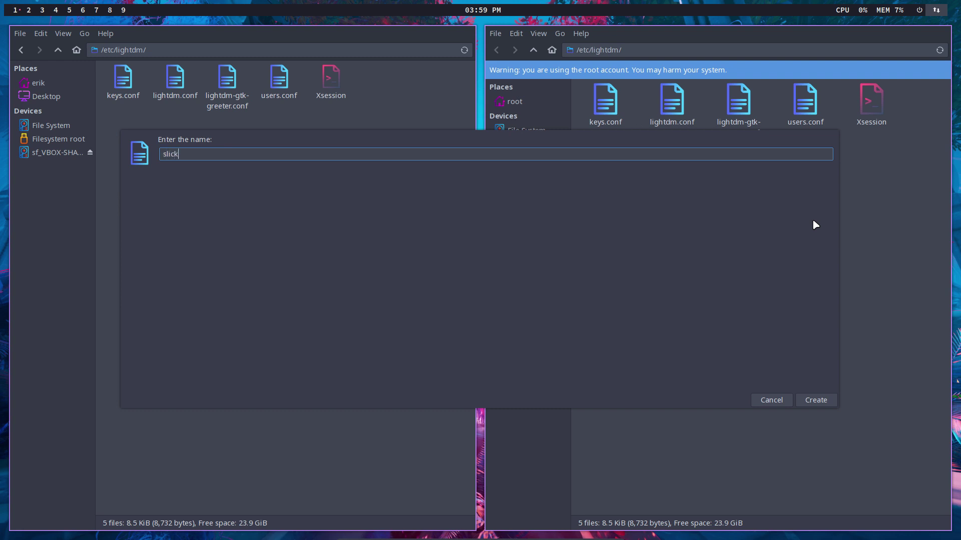
{"action": "type", "text": "-gre"}
{"action": "type", "text": "eter.conf"}
{"action": "key", "text": "Return"}
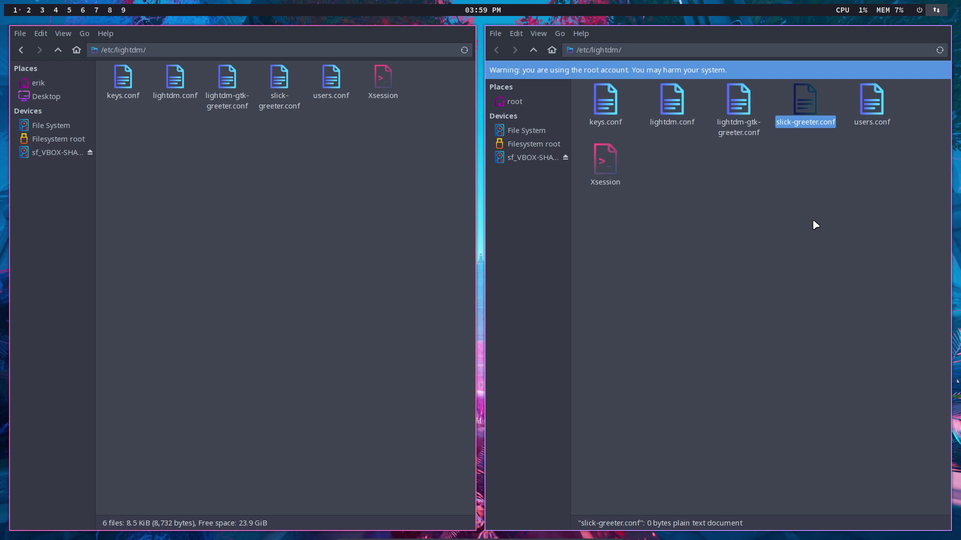
Open the new slick-greeter.conf, type [Greeter], and begin background=/usr/share/backgrounds/arcolinux/
{"action": "double_click", "coordinate": [812, 113]}
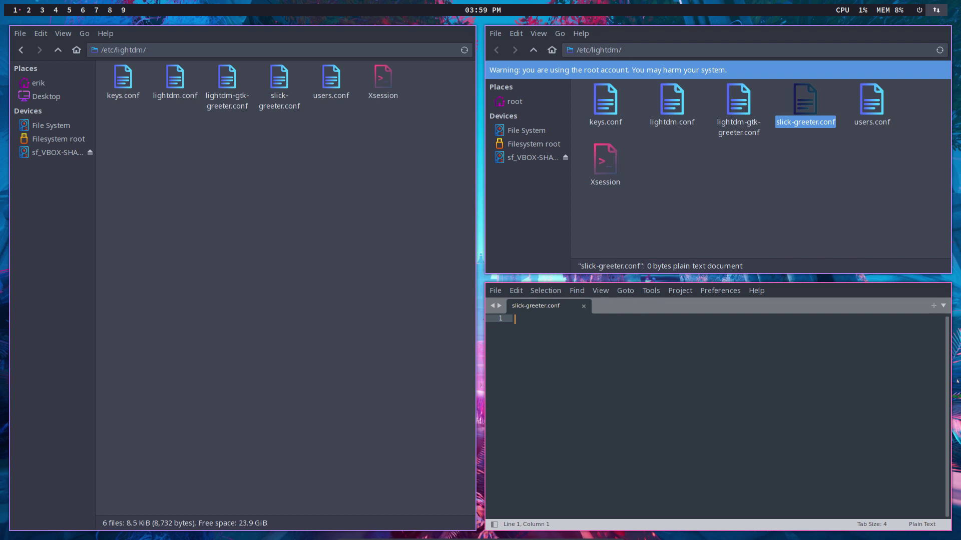
{"action": "type", "text": "[G"}
{"action": "type", "text": "reeter"}
{"action": "type", "text": "]"}
{"action": "key", "text": "Return"}
{"action": "type", "text": "na"}
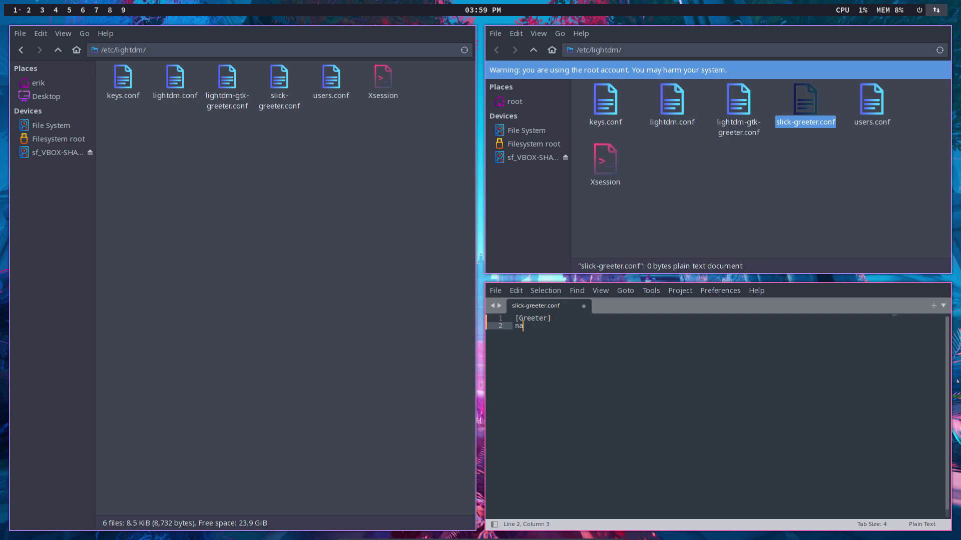
{"action": "type", "text": "um"}
{"action": "key", "text": "BackSpace"}
{"action": "key", "text": "BackSpace"}
{"action": "key", "text": "BackSpace"}
{"action": "type", "text": "backg"}
{"action": "type", "text": "roun"}
{"action": "type", "text": "d="}
{"action": "type", "text": "/usr/s"}
{"action": "type", "text": "hare/"}
{"action": "type", "text": "backgrounds"}
{"action": "type", "text": "/arco"}
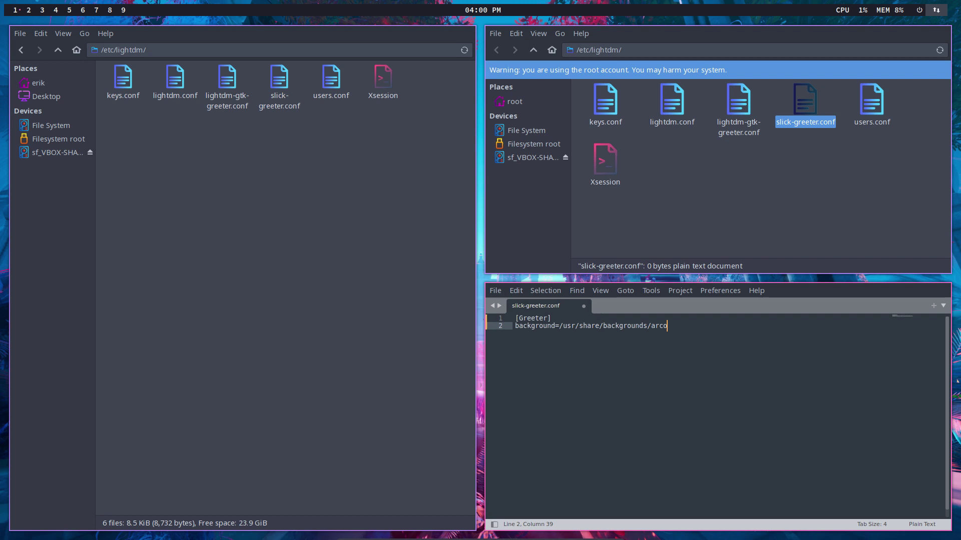
{"action": "type", "text": "linux/"}
Browse Thunar to /usr/share/backgrounds/arcolinux and select the sea-whale.jpg wallpaper
{"action": "left_click", "coordinate": [50, 126]}
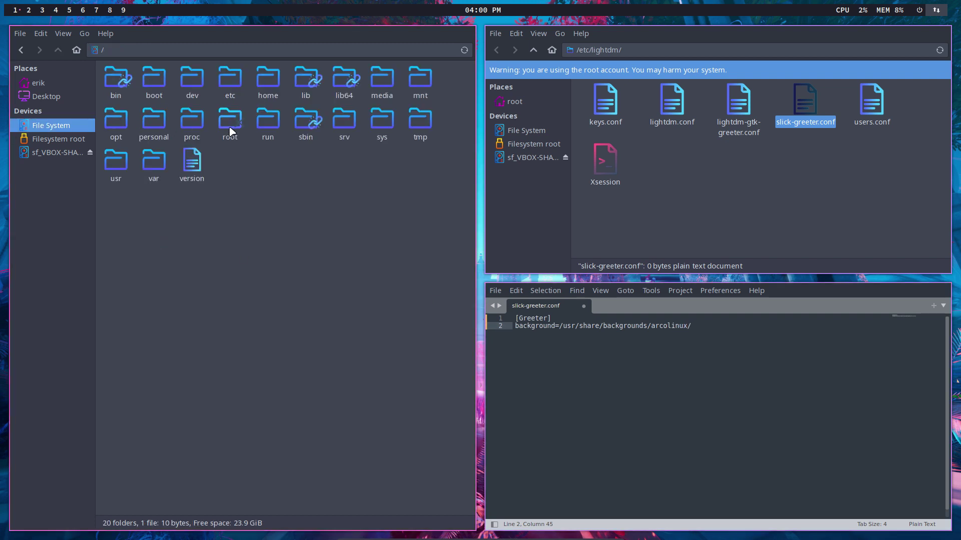
{"action": "double_click", "coordinate": [115, 164]}
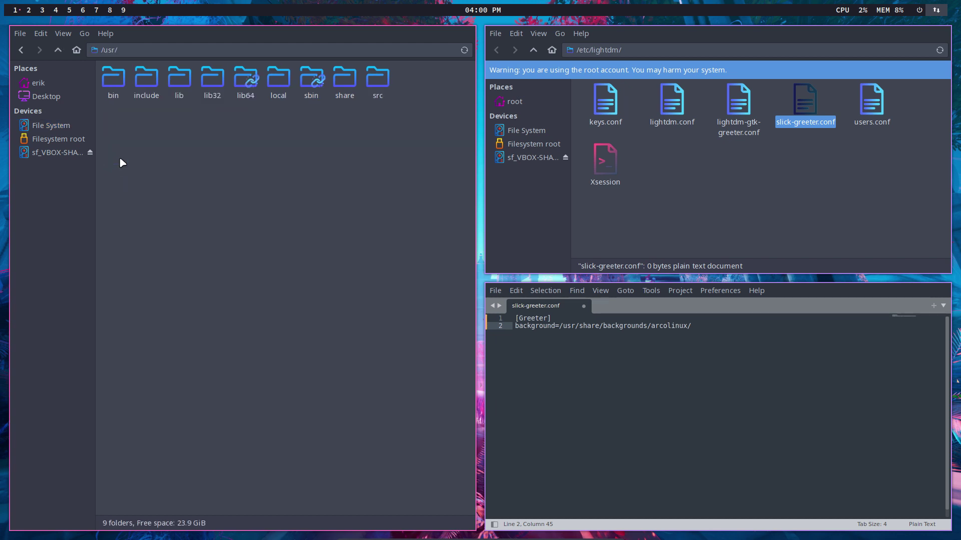
{"action": "left_click", "coordinate": [344, 84]}
{"action": "double_click", "coordinate": [344, 84]}
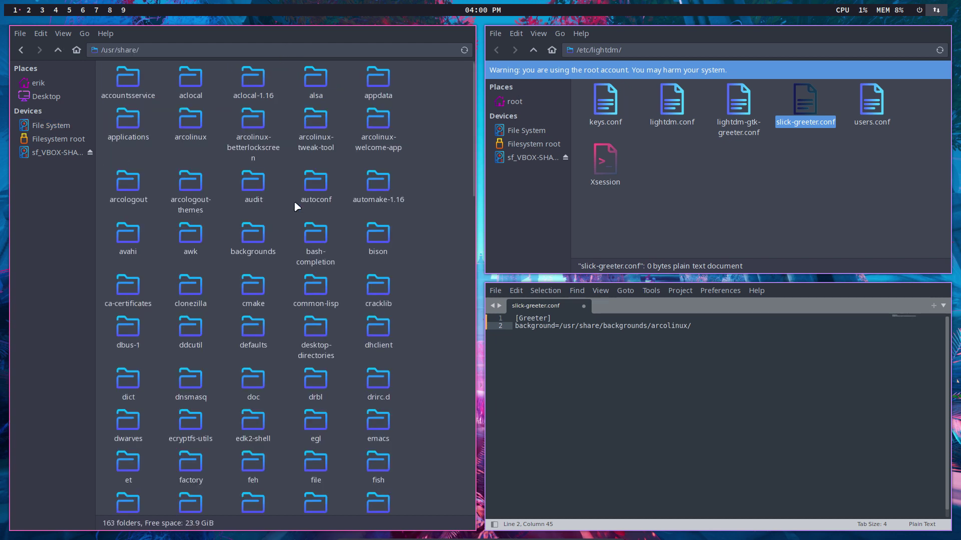
{"action": "double_click", "coordinate": [253, 239]}
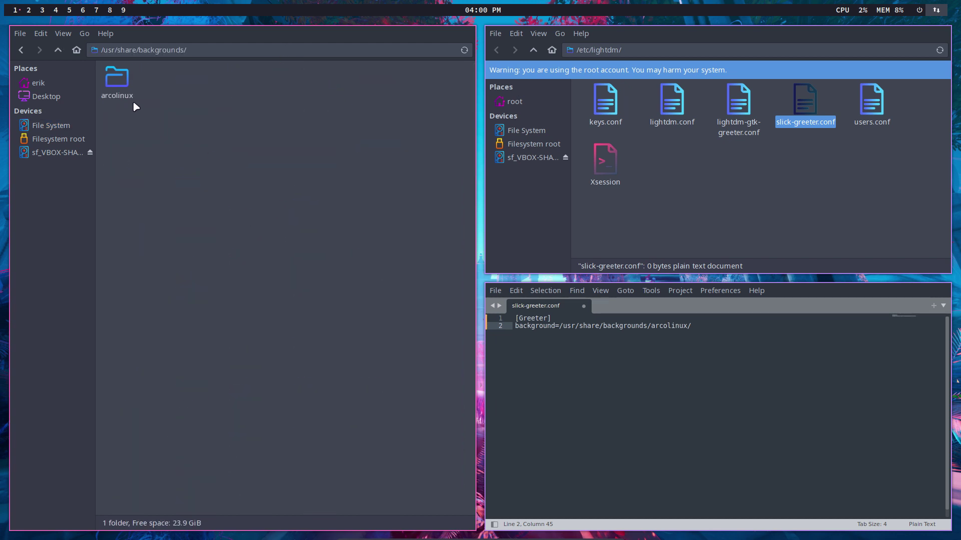
{"action": "left_click", "coordinate": [117, 82]}
{"action": "double_click", "coordinate": [117, 89]}
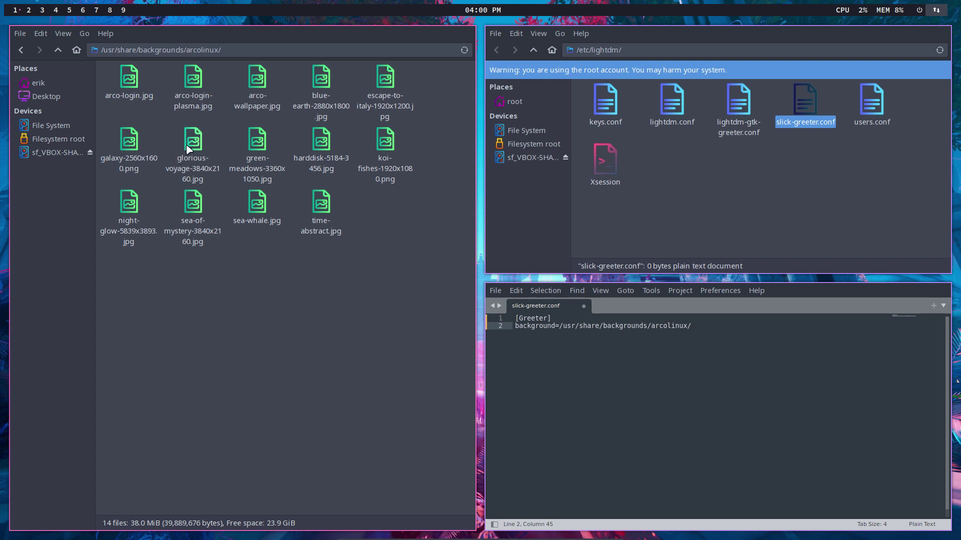
{"action": "left_click", "coordinate": [190, 171]}
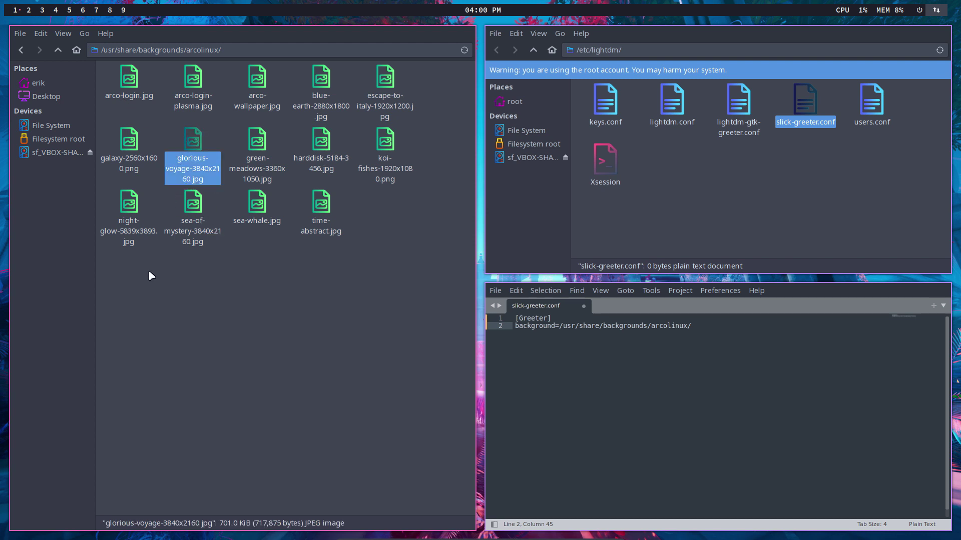
{"action": "left_click", "coordinate": [258, 209]}
{"action": "left_click", "coordinate": [713, 324]}
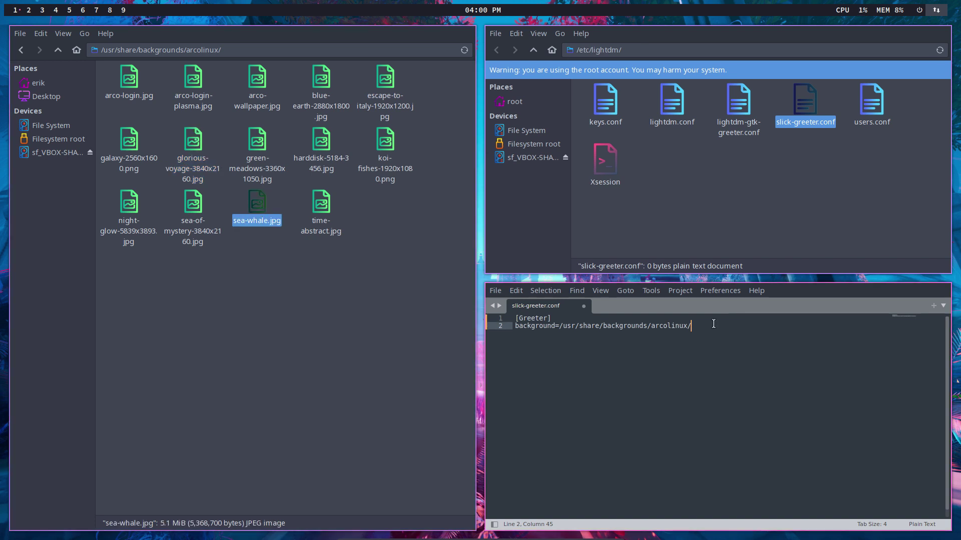
{"action": "type", "text": "sea"}
{"action": "type", "text": "-wa"}
{"action": "type", "text": "hale.j"}
{"action": "type", "text": "pg"}
Save slick-greeter.conf (67 bytes) with the background path ending in sea-whale.jpg
{"action": "key", "text": "ctrl+s"}
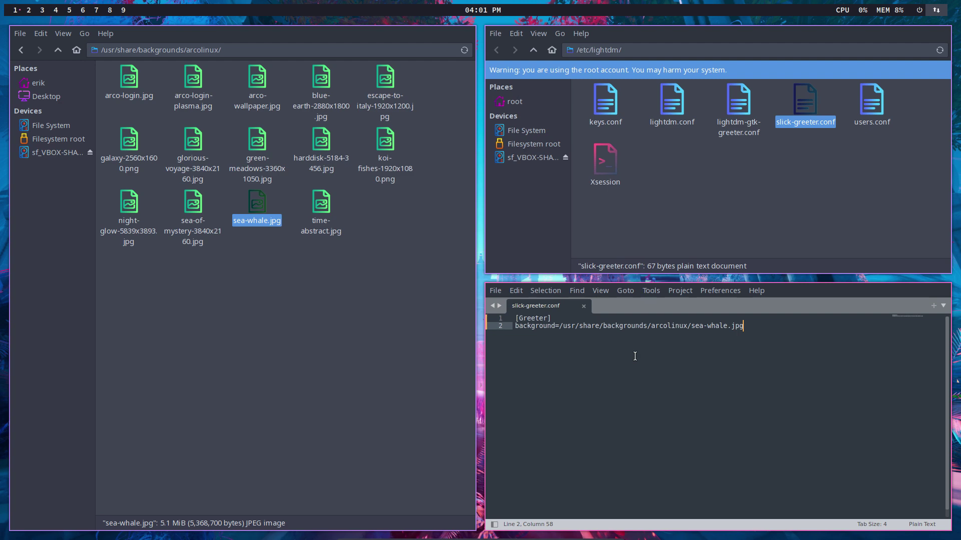
End the session from the ArcoLinux Logout menu (Super+X) to reach slick-greeter
{"action": "key", "text": "super+x"}
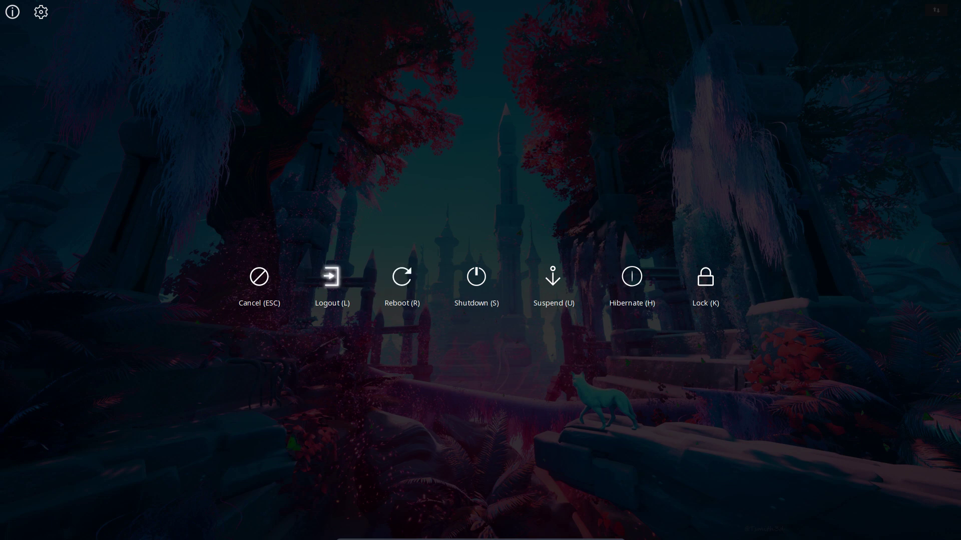
{"action": "left_click", "coordinate": [337, 282]}
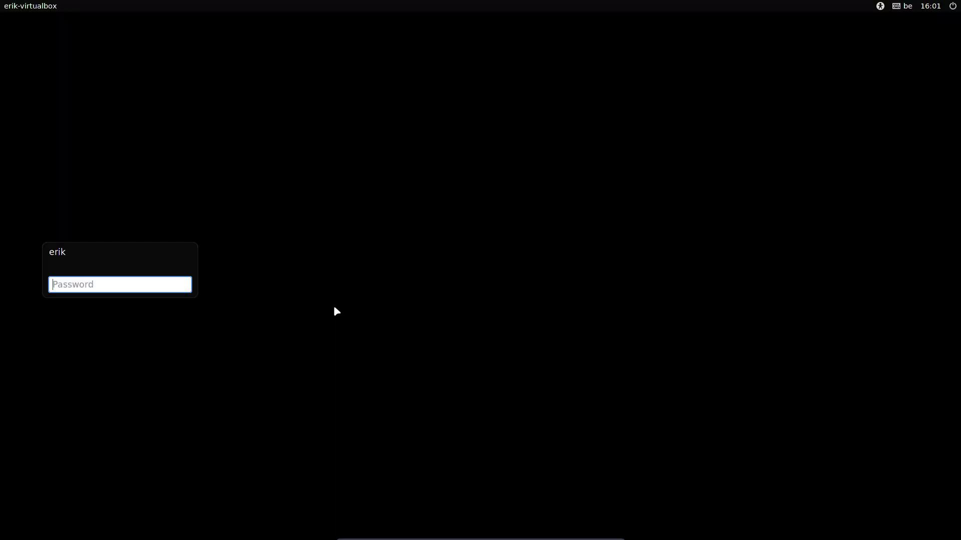